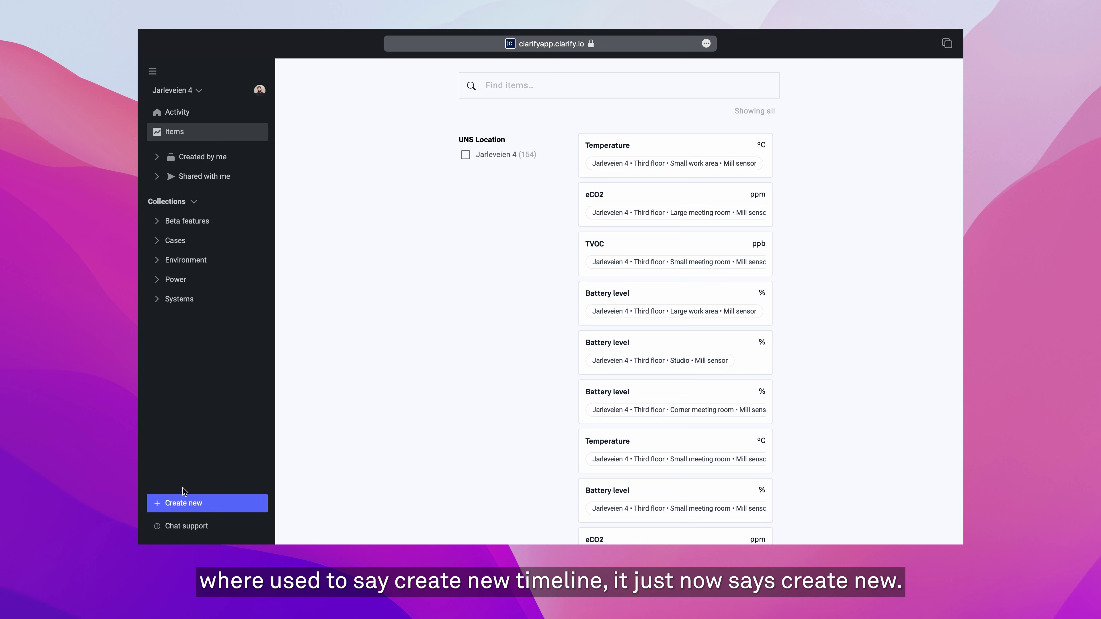
- Create a new board
left_click(202, 505)
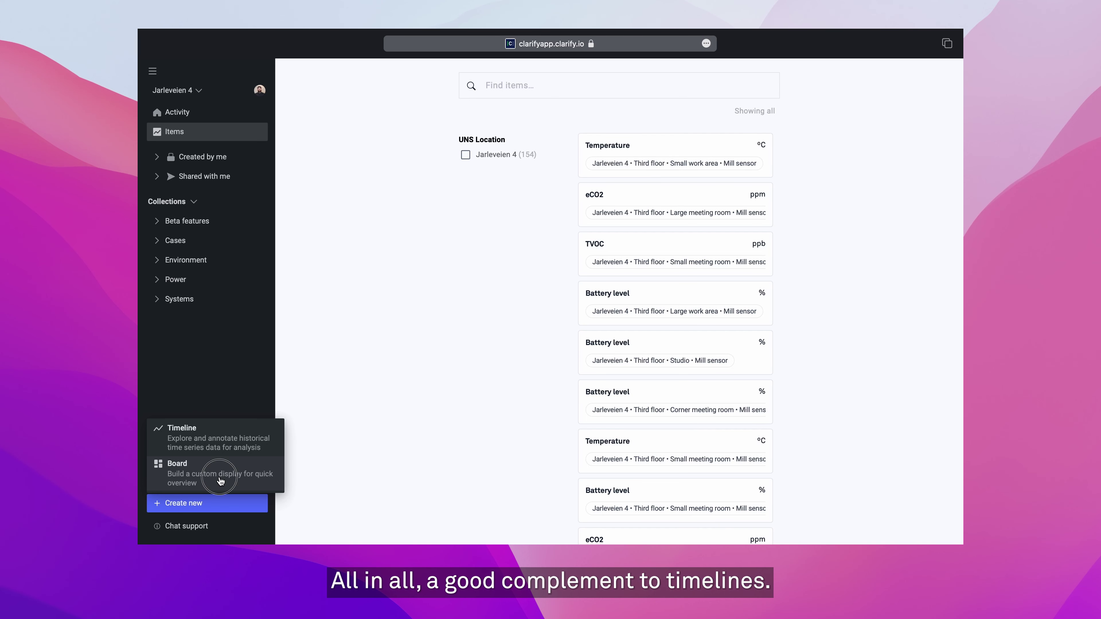
left_click(221, 478)
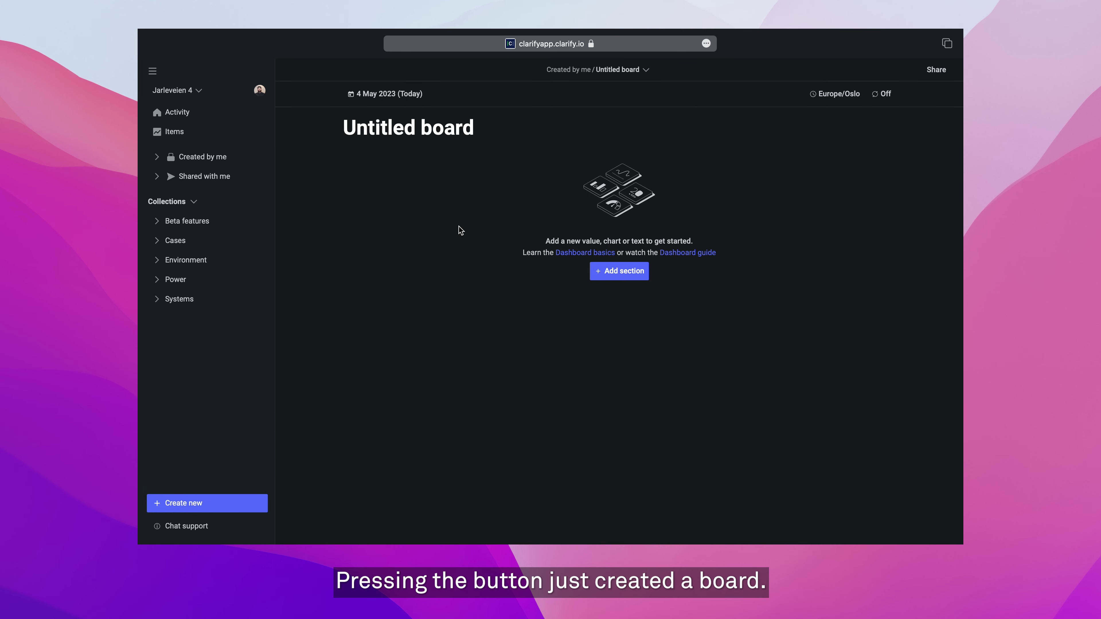
left_click_drag(343, 128, 488, 127)
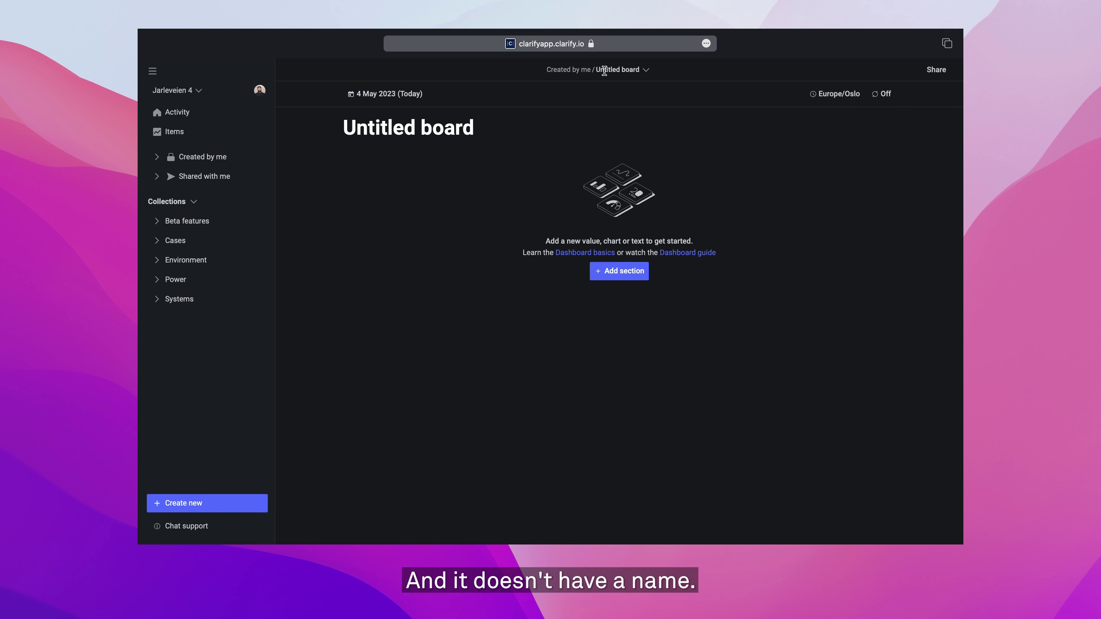
left_click(649, 75)
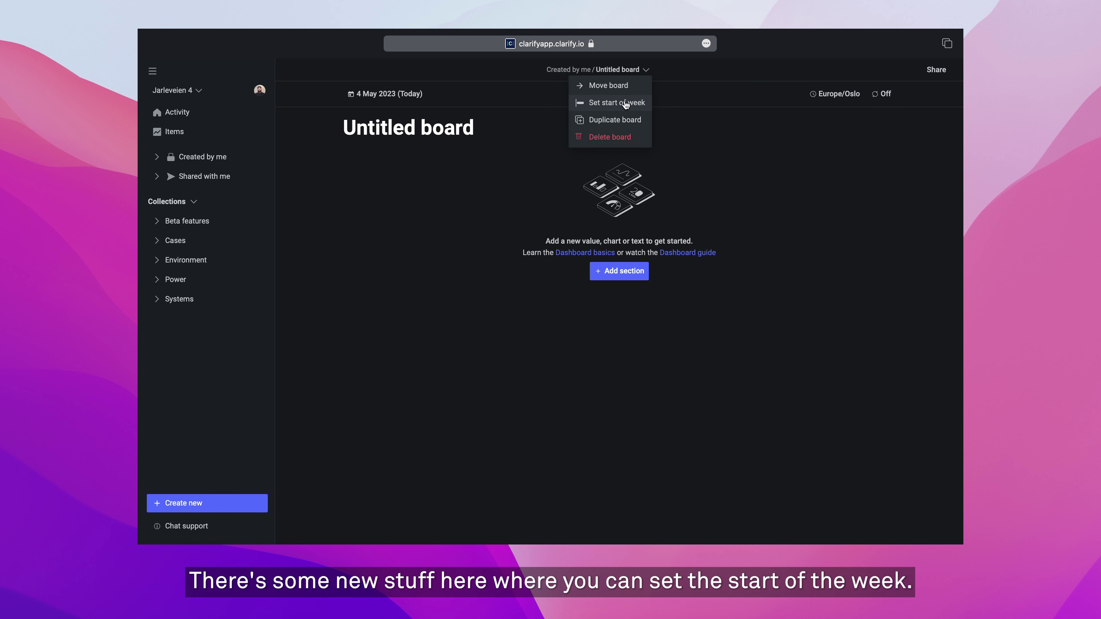
left_click(775, 169)
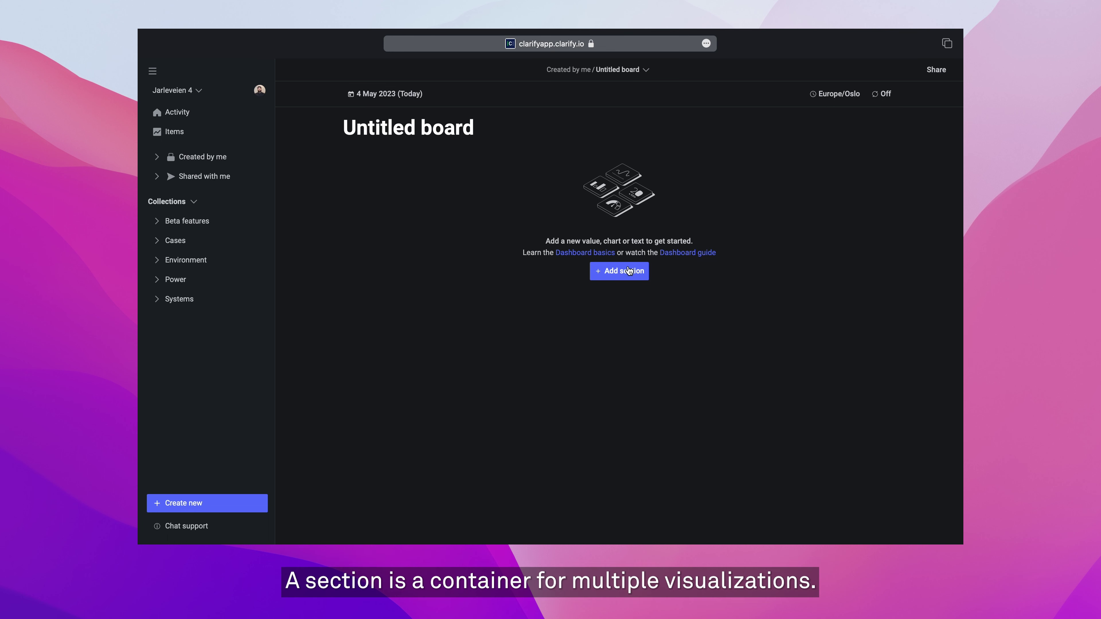
- Add a section with a time series visualization to the board and collapse the navigation sidebar
left_click(625, 276)
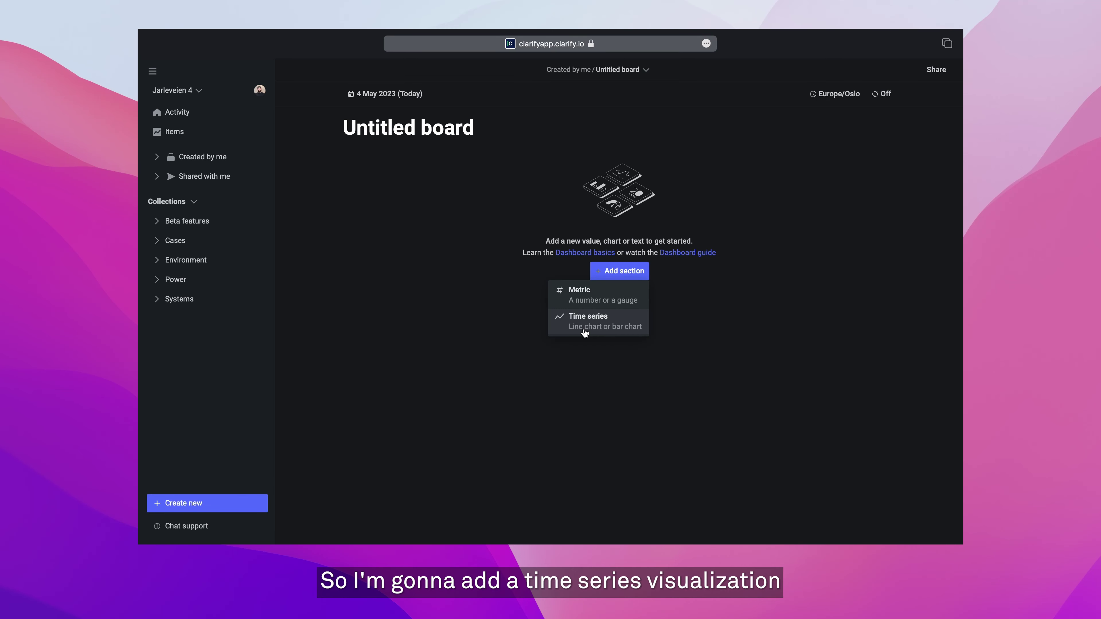
left_click(583, 331)
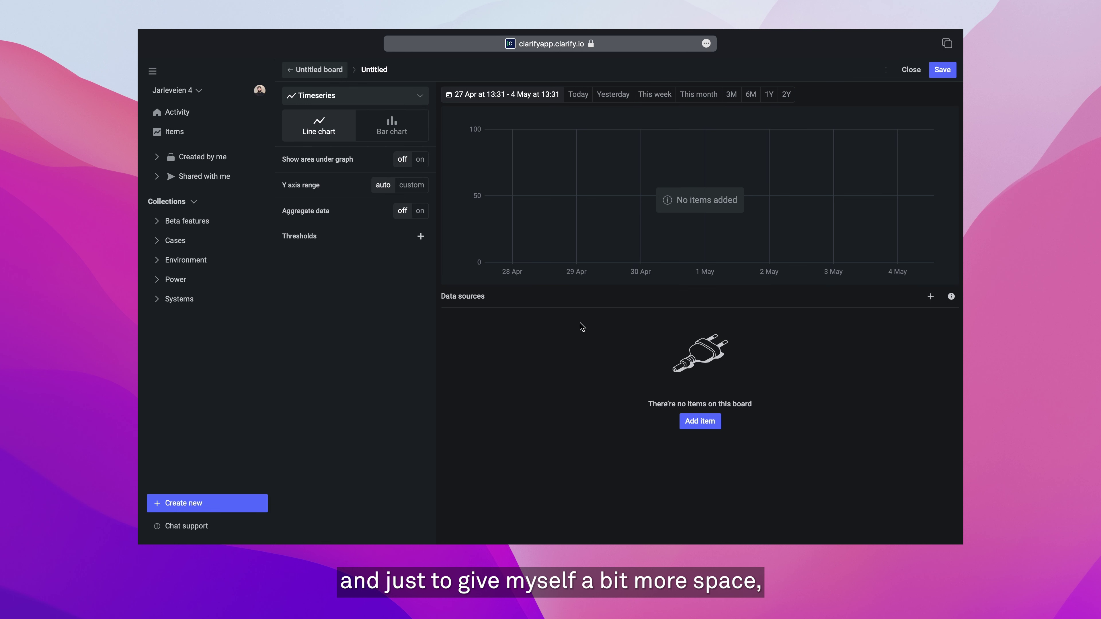
left_click(152, 71)
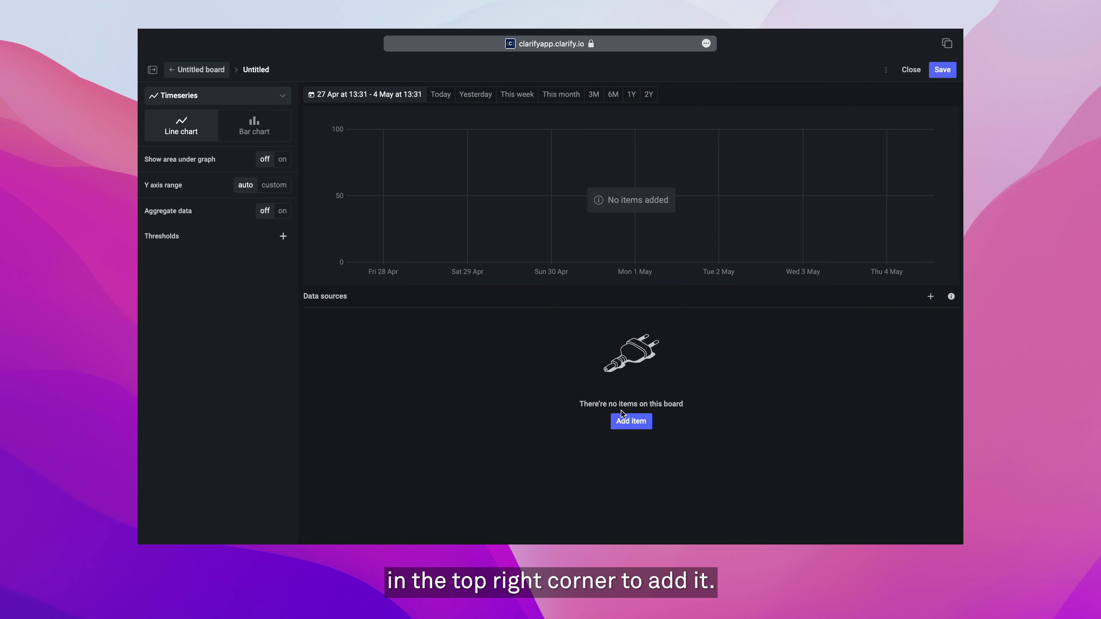
- Open the item selection for the chart and filter the UNS location to the Small work area on the Third floor
left_click(626, 424)
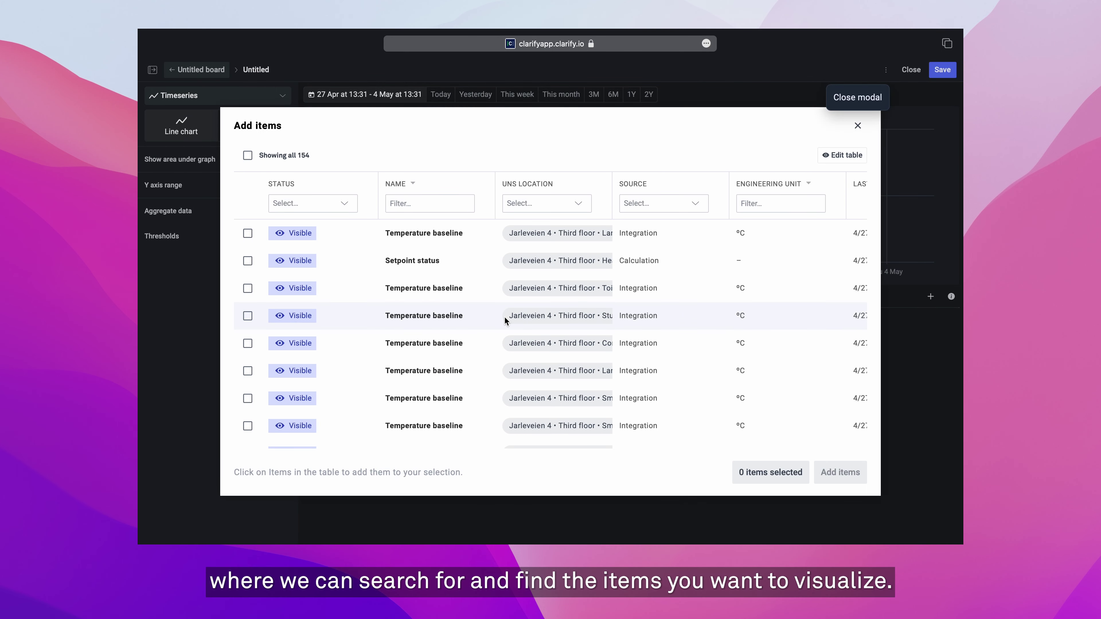
left_click(585, 204)
left_click(517, 279)
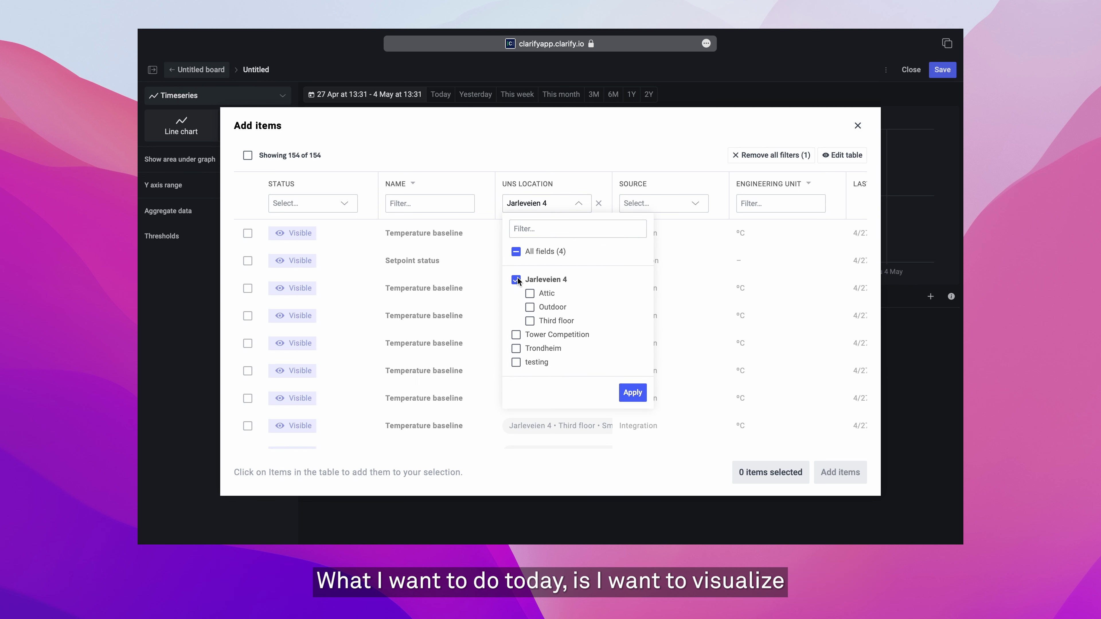
left_click(529, 322)
scroll(529, 326, "down", 3)
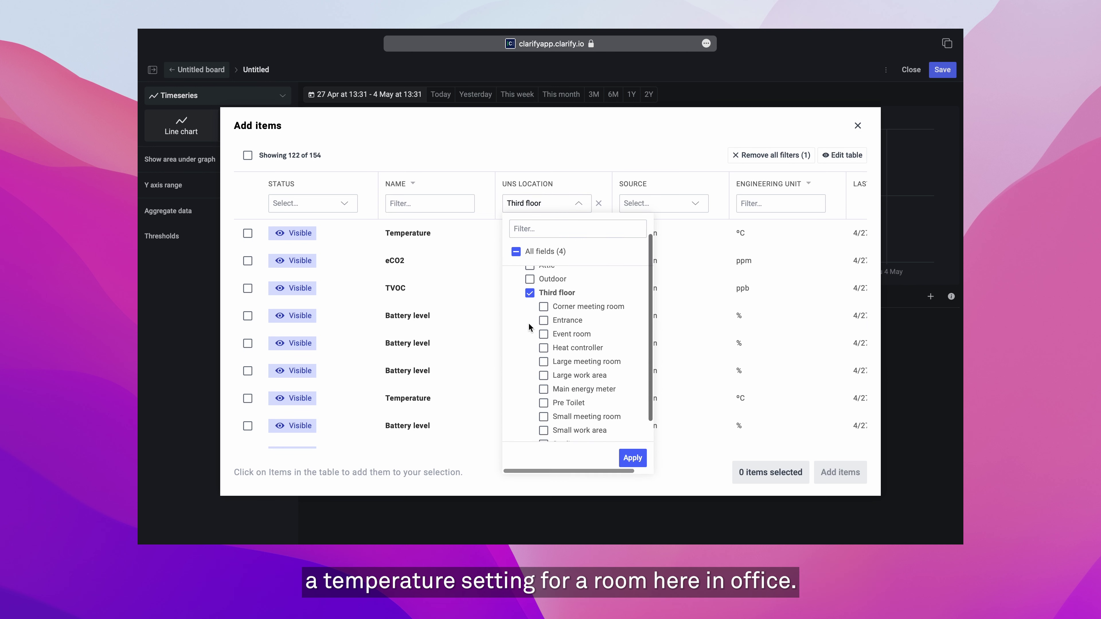
left_click(543, 383)
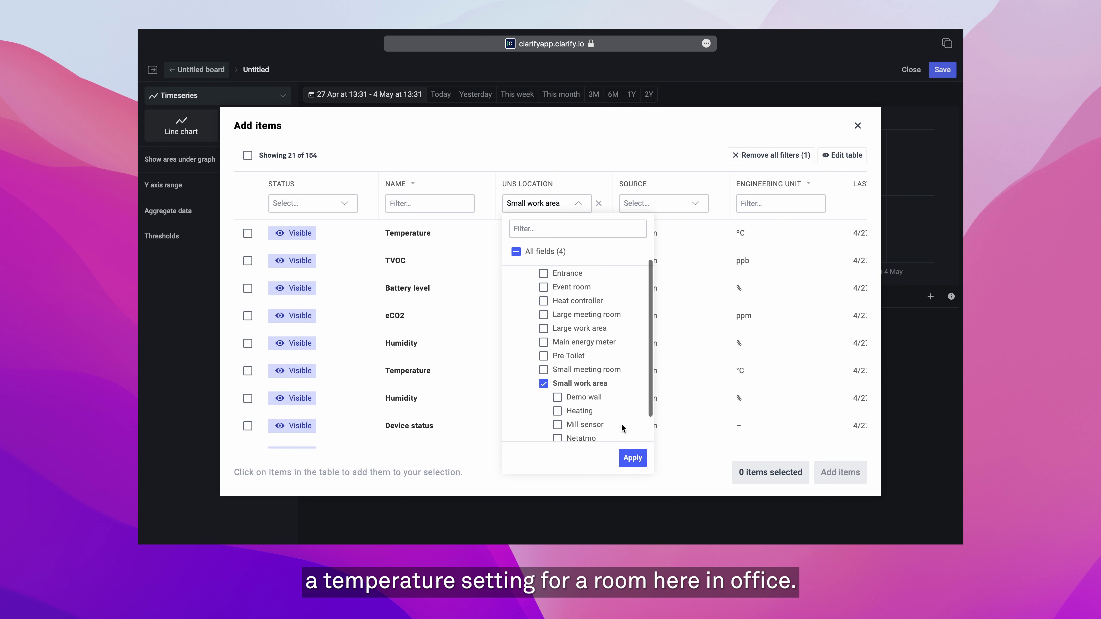
left_click(632, 458)
- Filter the item names by "temp" and add the Small work area's Mill sensor Temperature item to the chart
left_click(441, 201)
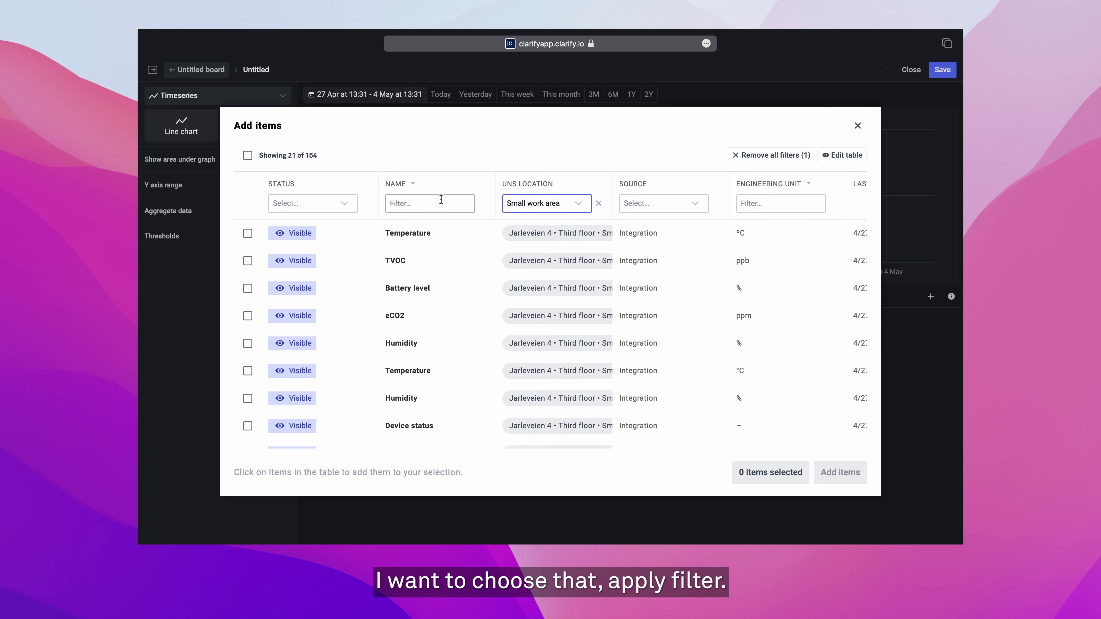
type("temp")
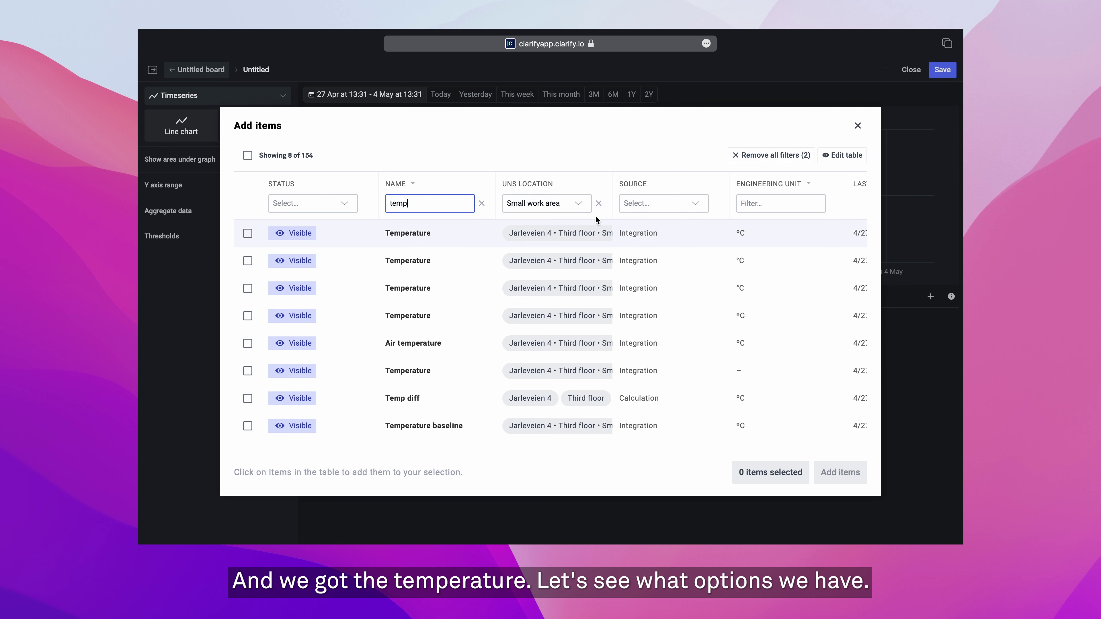
left_click_drag(612, 198, 740, 197)
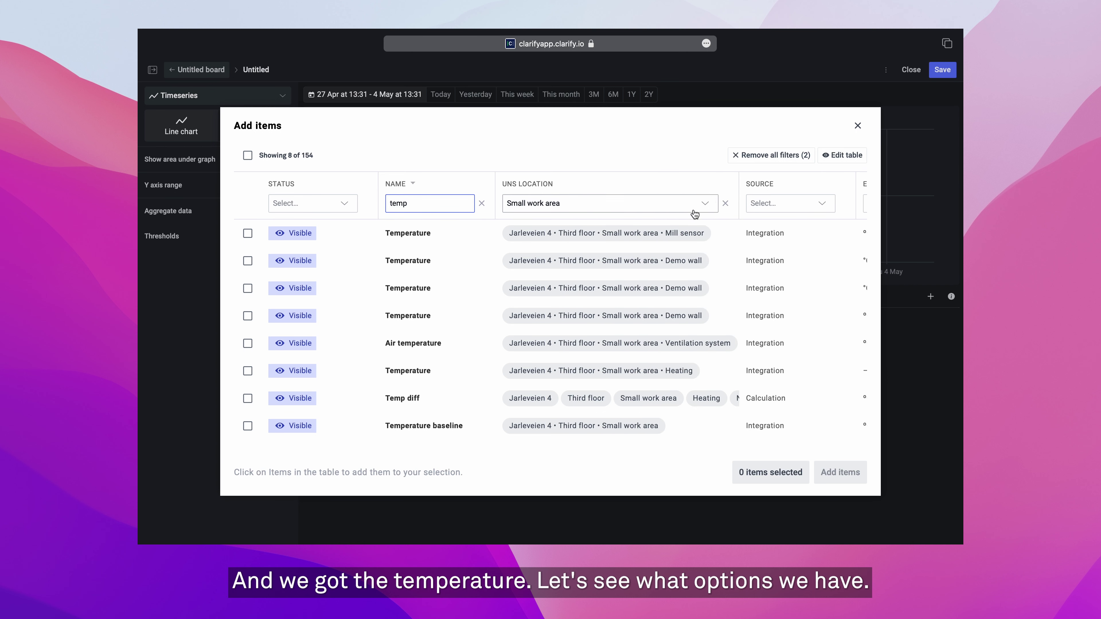
left_click(463, 237)
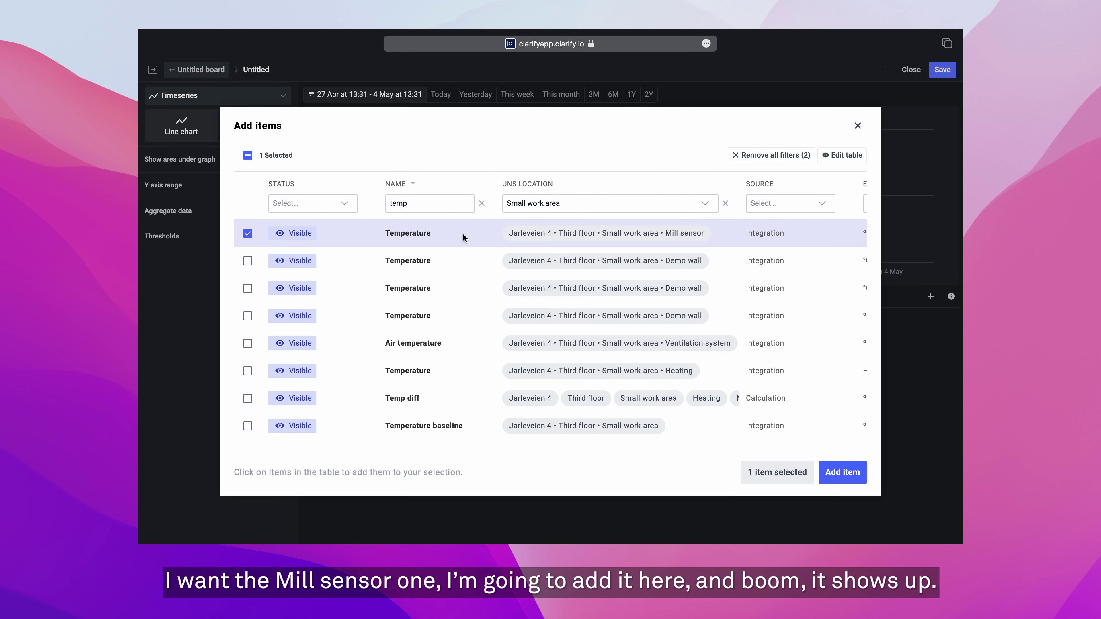
left_click(841, 473)
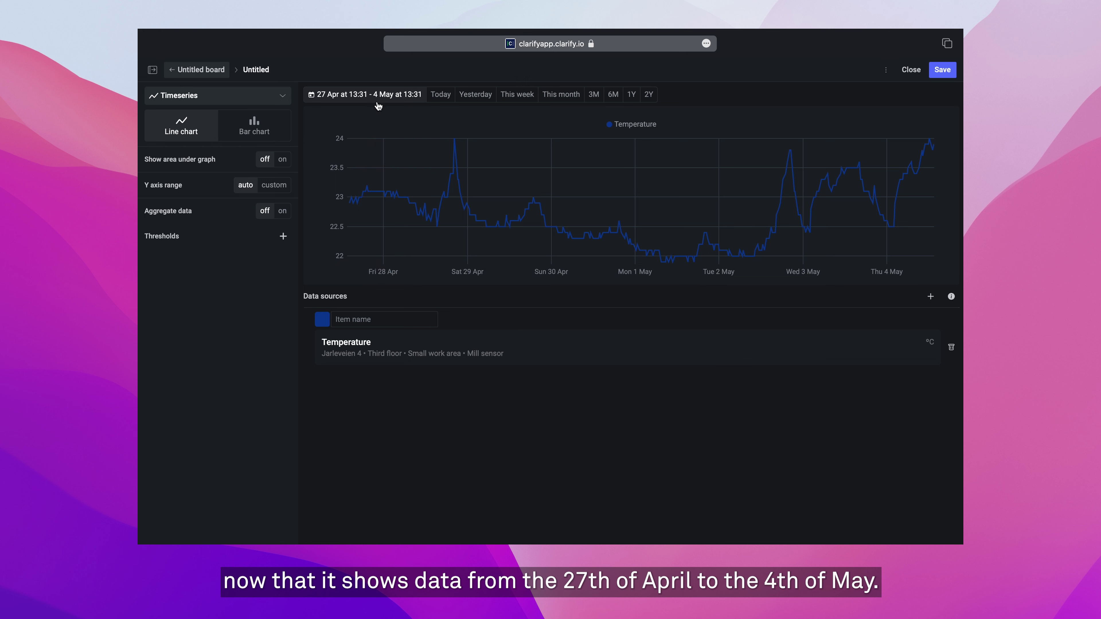
- Set the chart's time range to This week
left_click(400, 93)
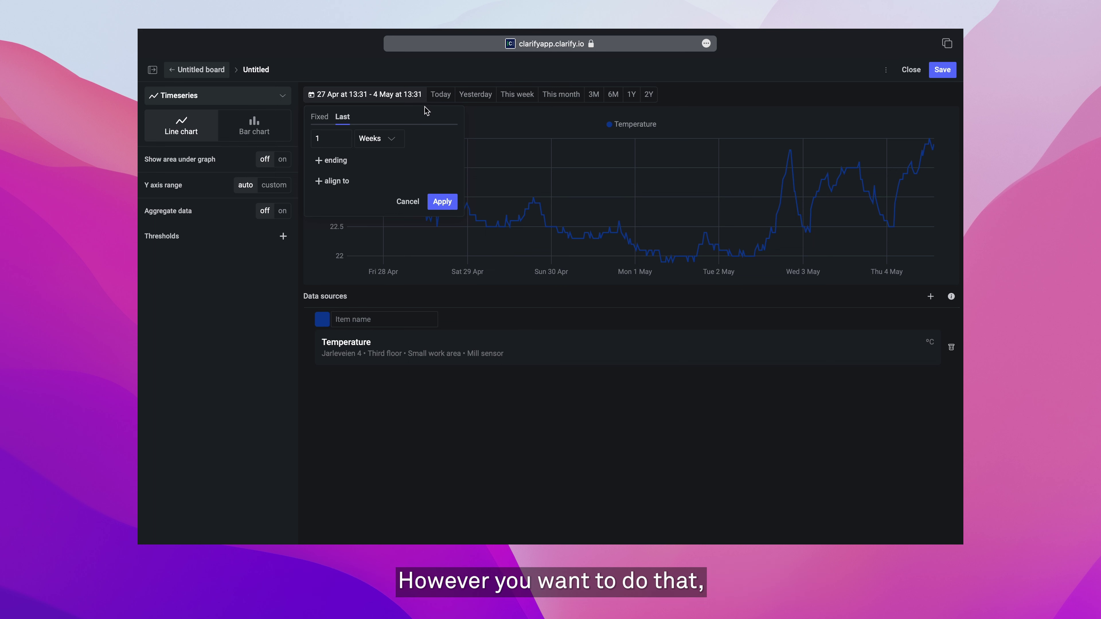
left_click(414, 203)
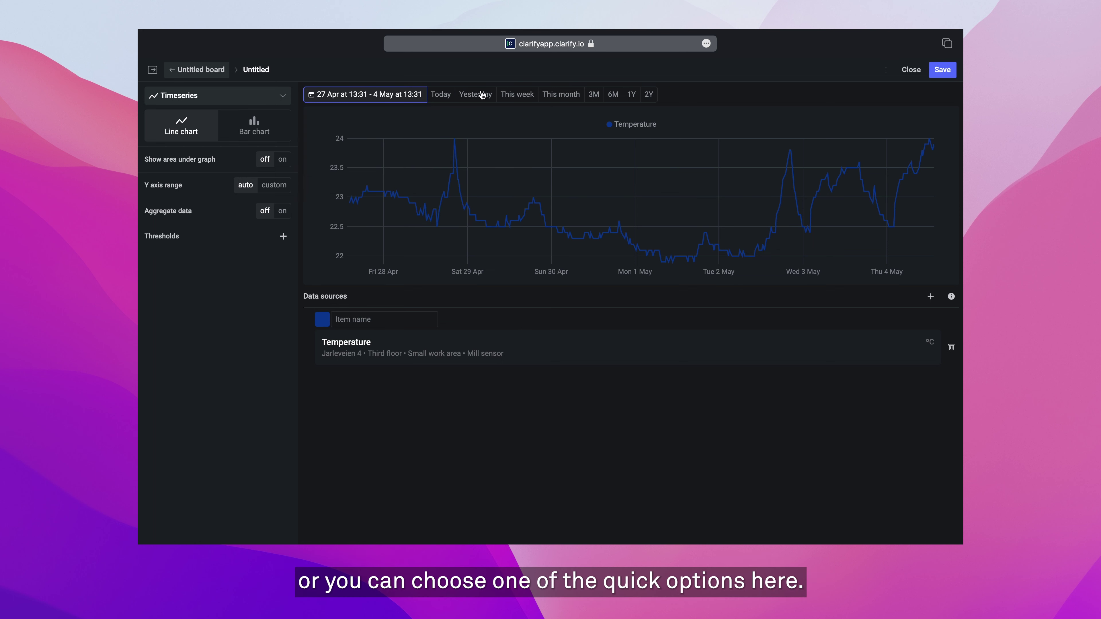
left_click(525, 97)
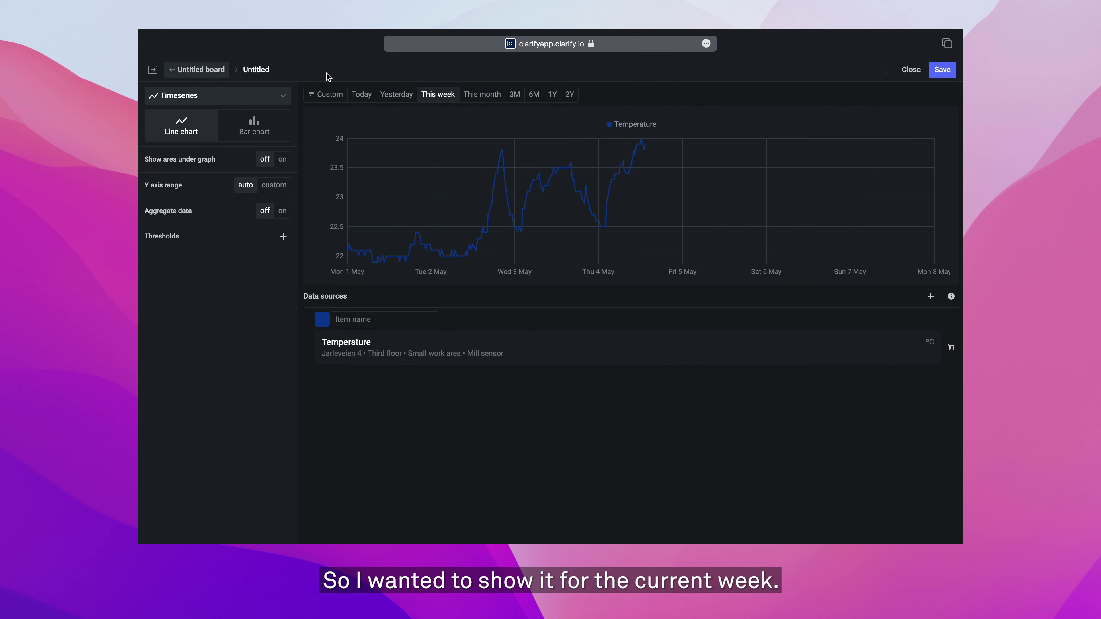
- Name the visualization "Small work area" and change the Temperature series colour to bright turquoise
left_click(259, 66)
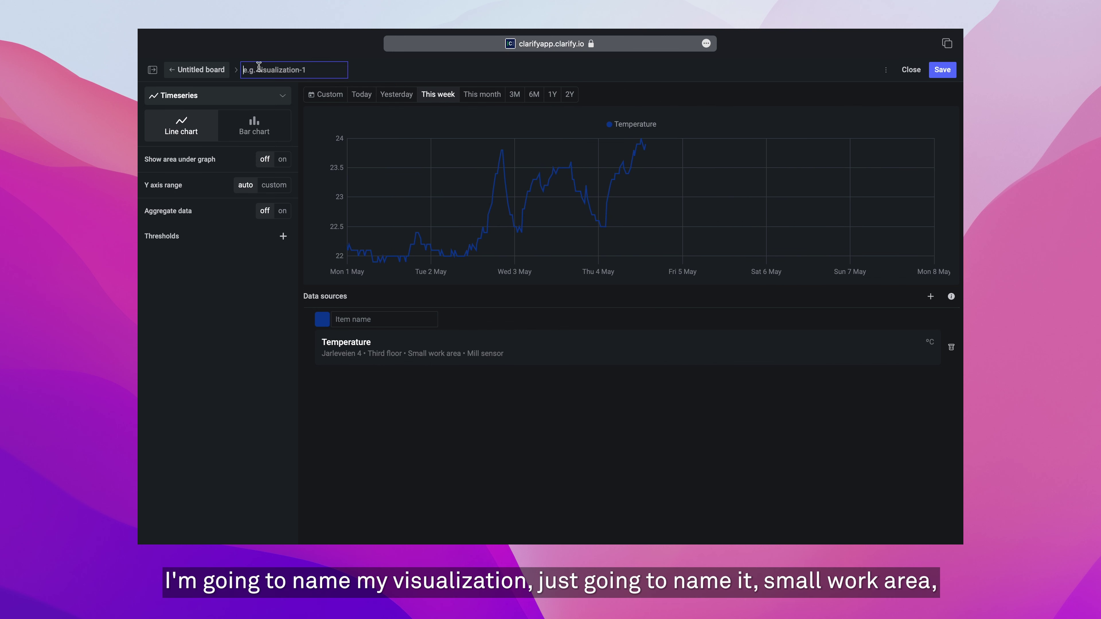
type("Small work area")
key("Return")
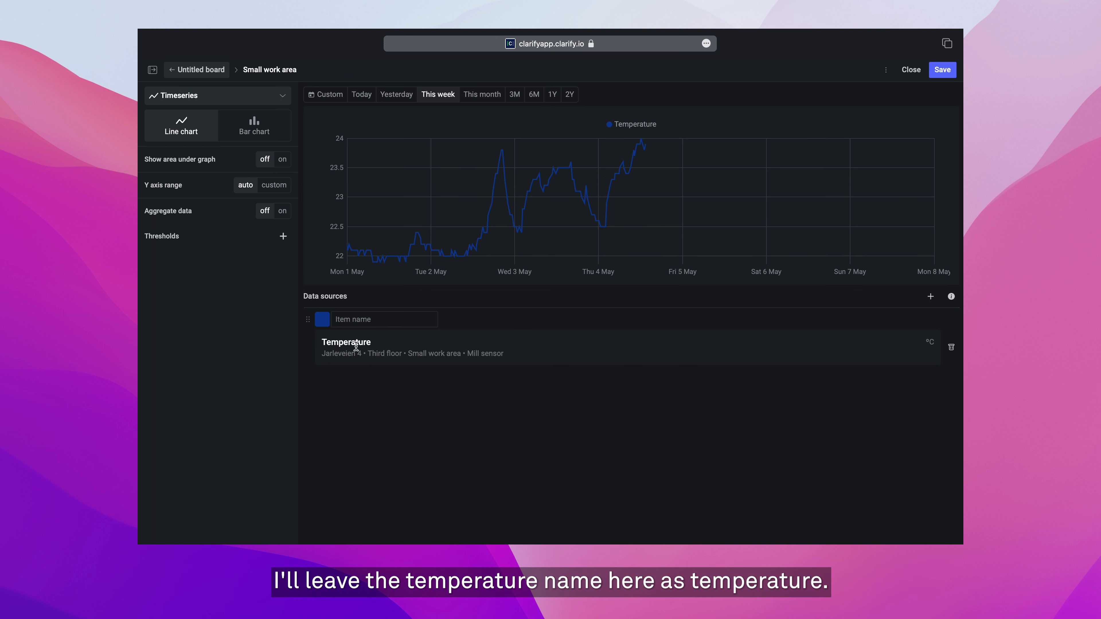
left_click(319, 323)
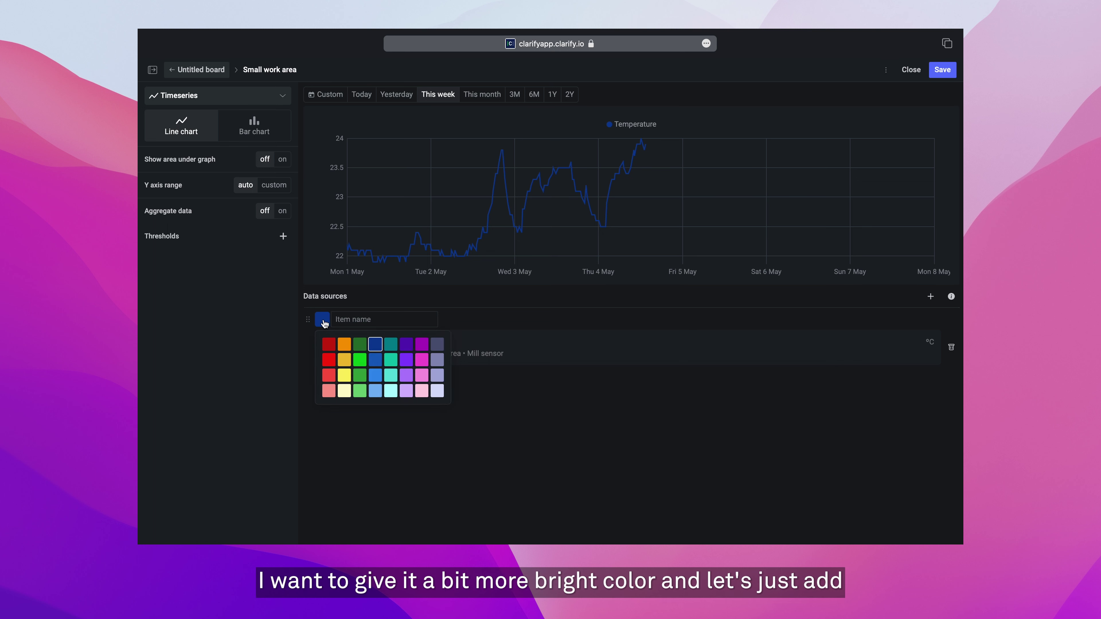
left_click(391, 376)
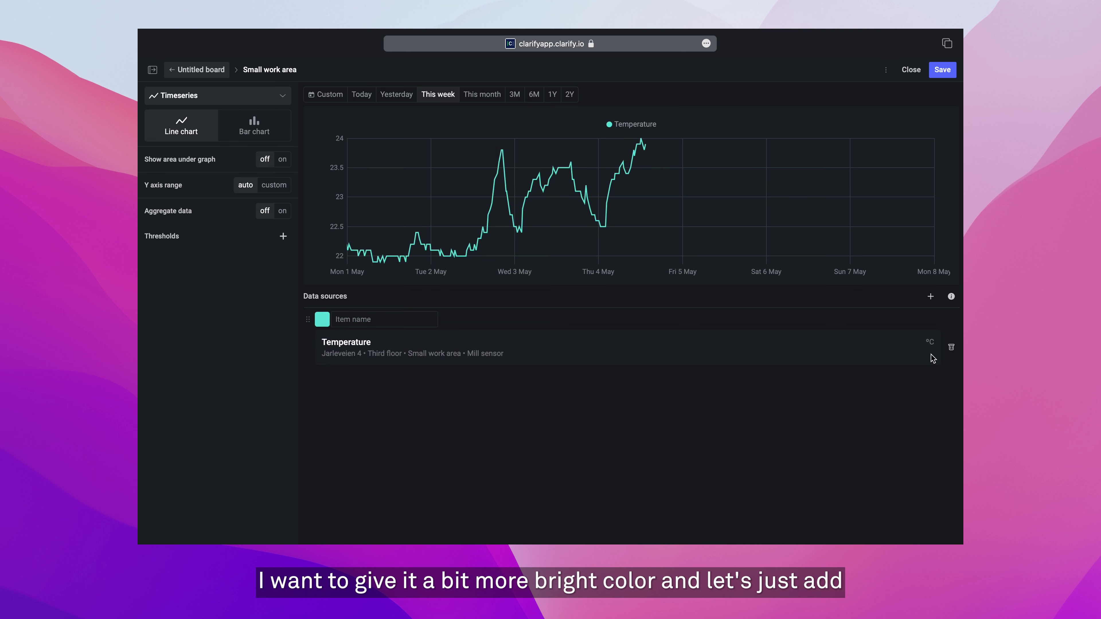
- Filter the available items by the name "humid" and add the Small work area's Mill sensor Humidity item to the chart
left_click(931, 297)
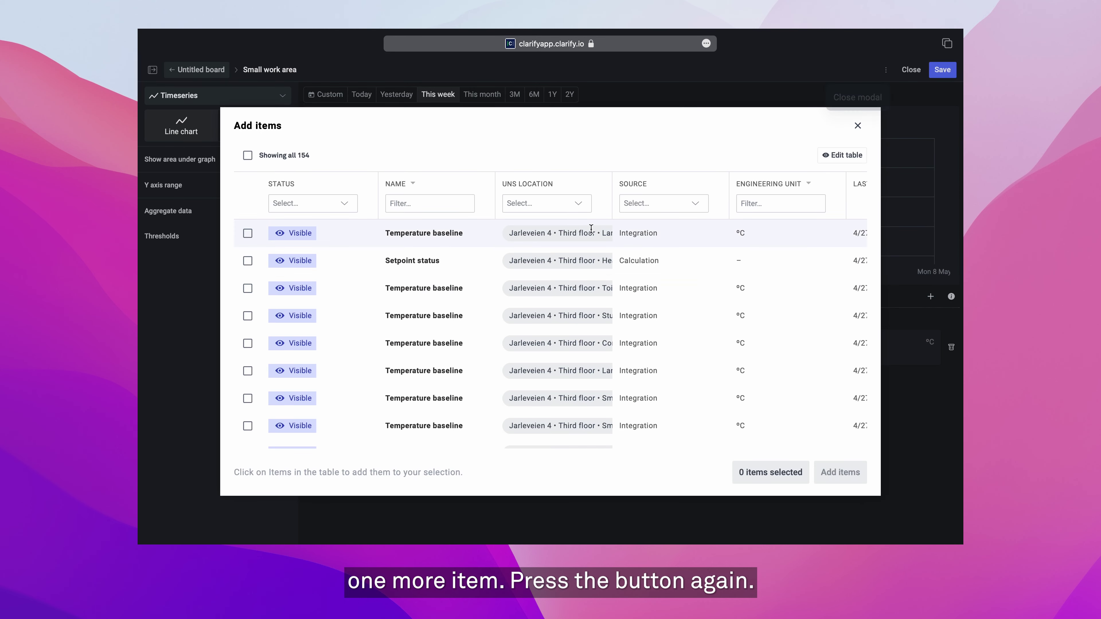
left_click(461, 204)
type("humi")
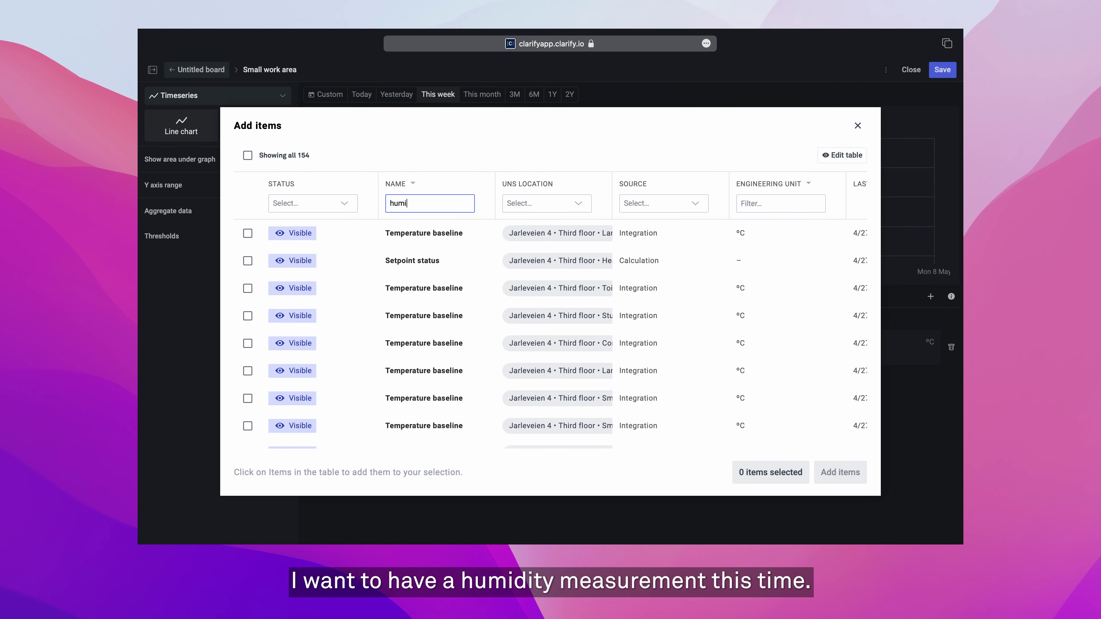
type("dy")
key("BackSpace")
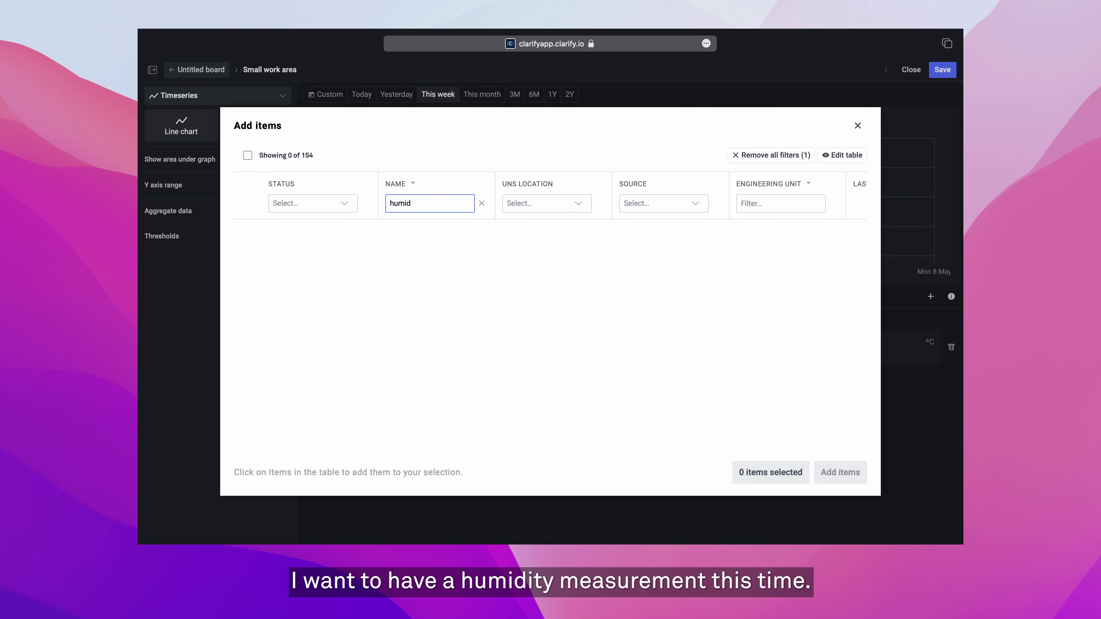
left_click_drag(611, 189, 714, 189)
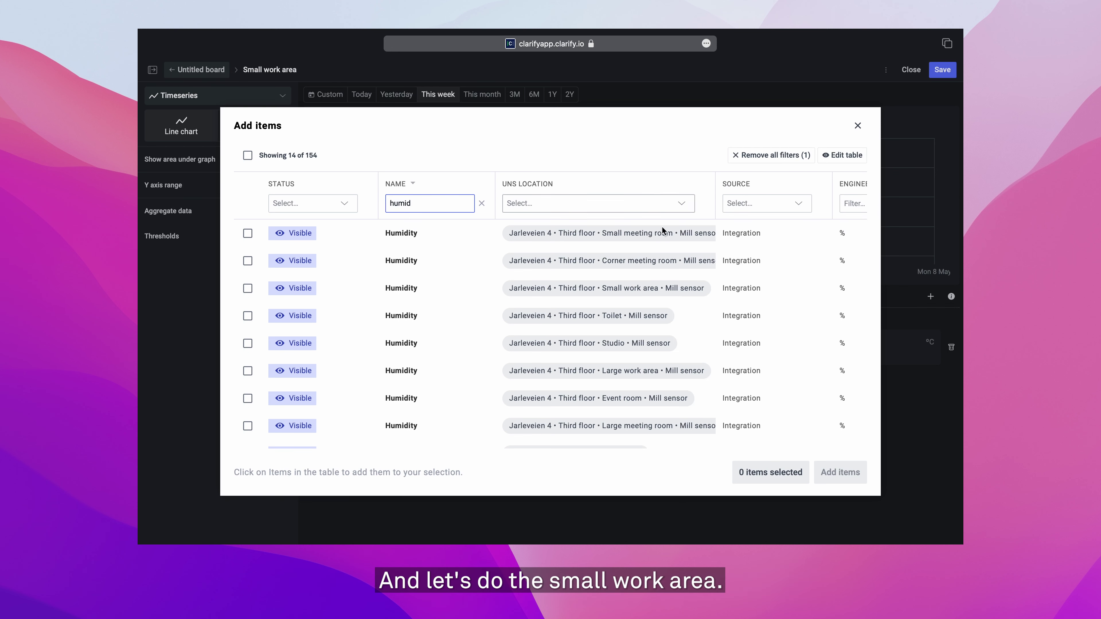
left_click(634, 288)
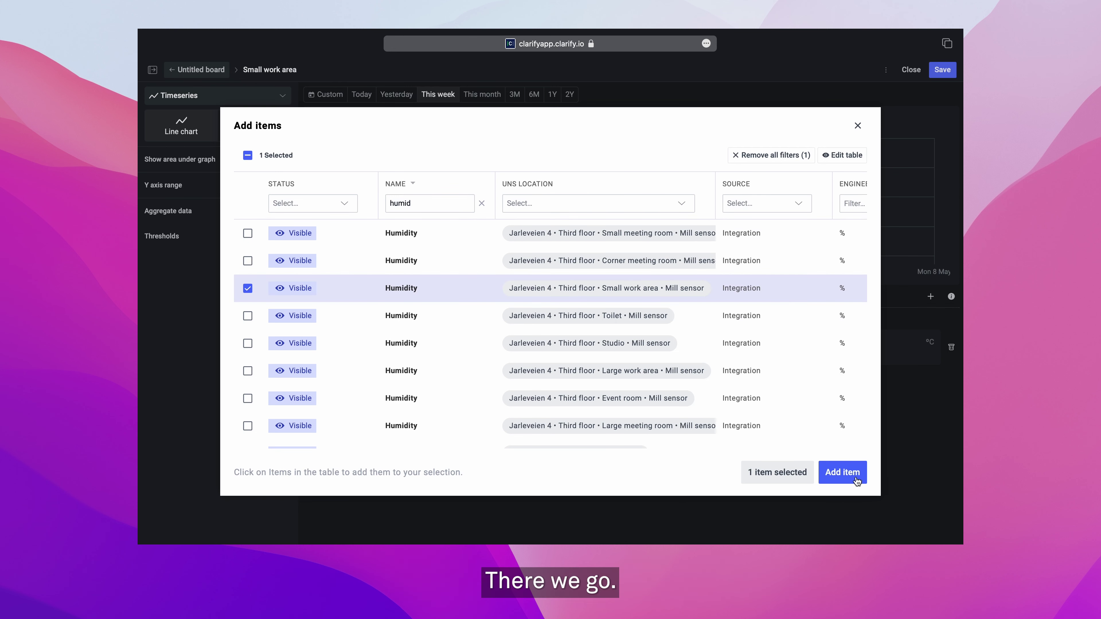
left_click(845, 474)
- Change the Humidity series colour to bright purple, and save and close the visualization to return to the board
left_click(322, 383)
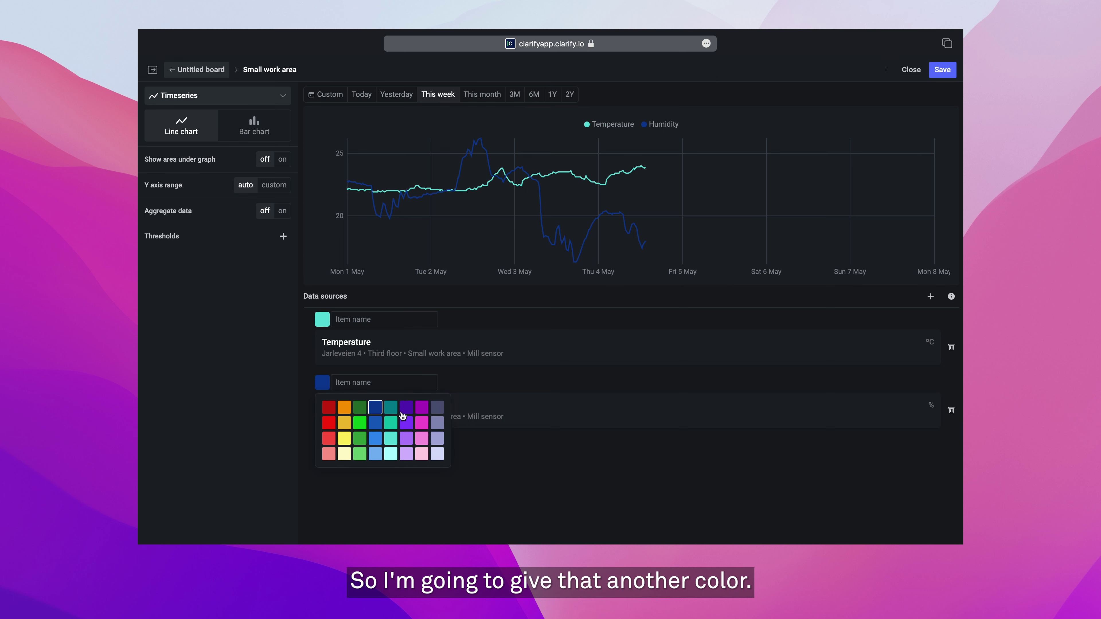
left_click(410, 427)
left_click(603, 442)
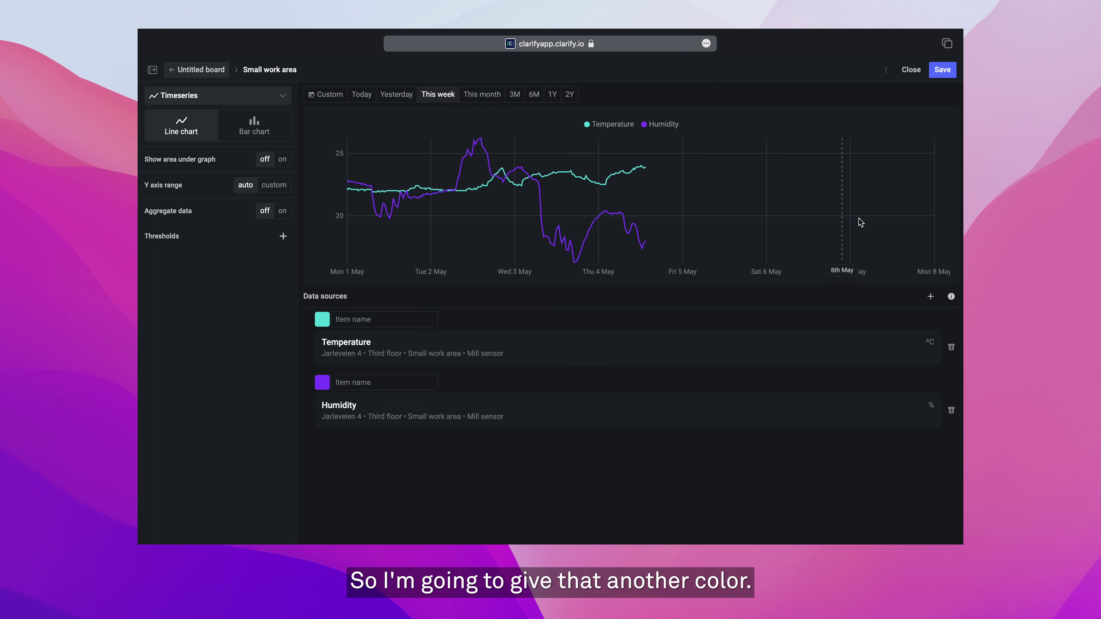
left_click(943, 70)
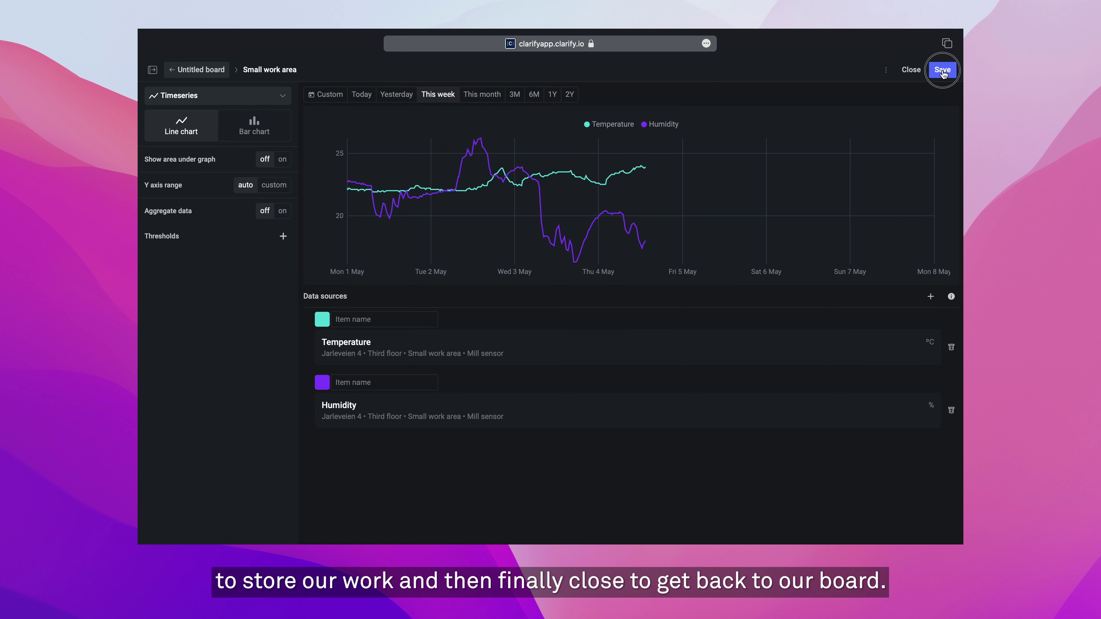
left_click(906, 72)
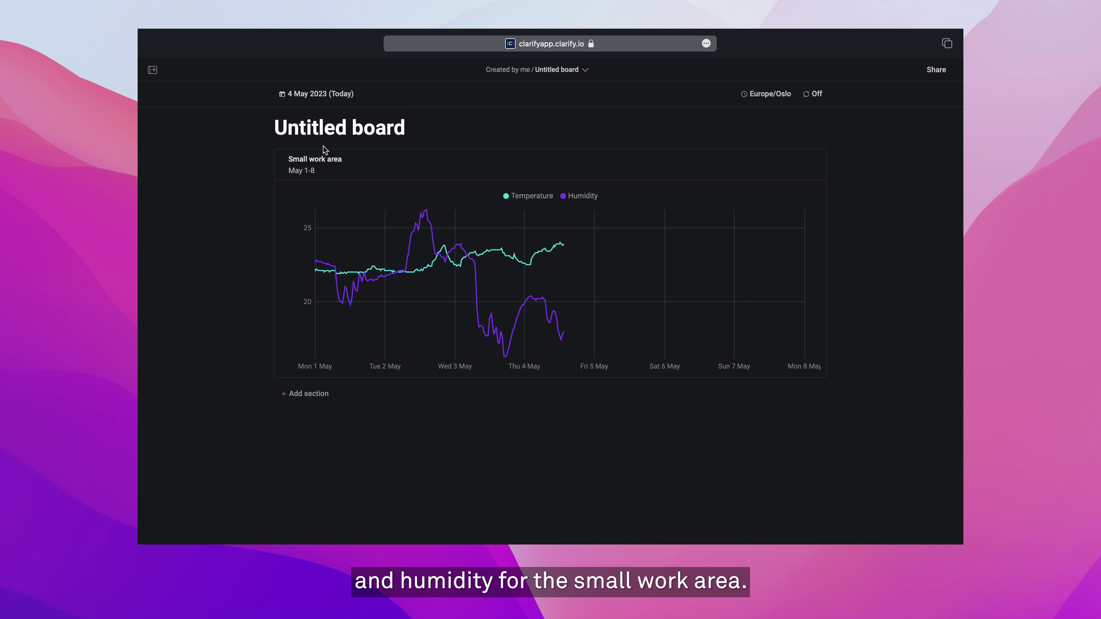
- Add a Metric block to the board on the left side of the Small work area chart
mouse_move(262, 177)
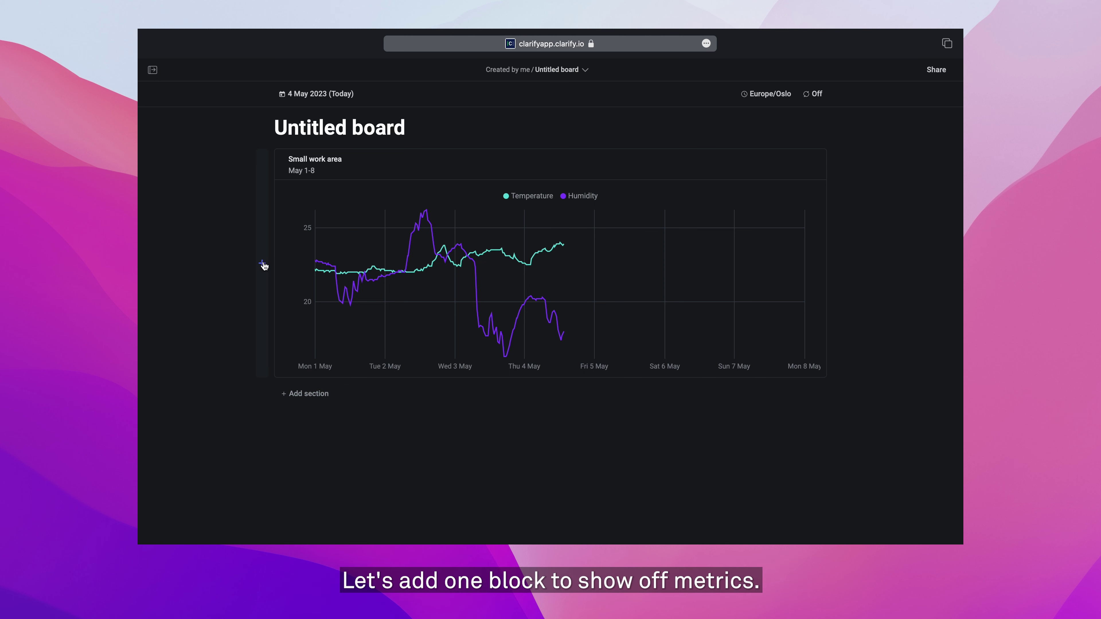
left_click(263, 264)
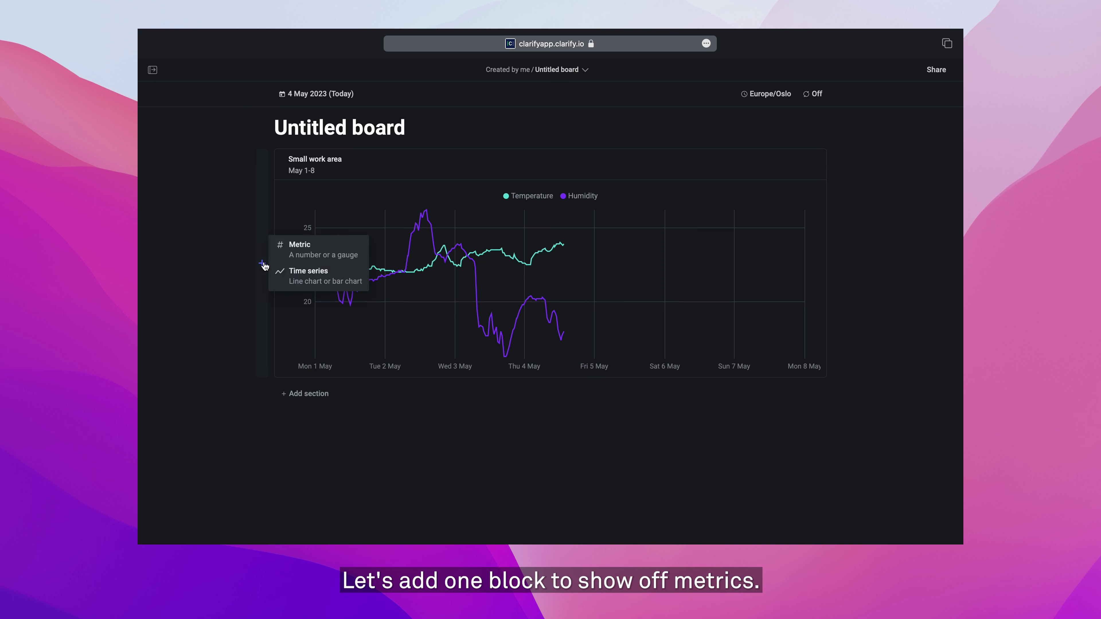
left_click(318, 260)
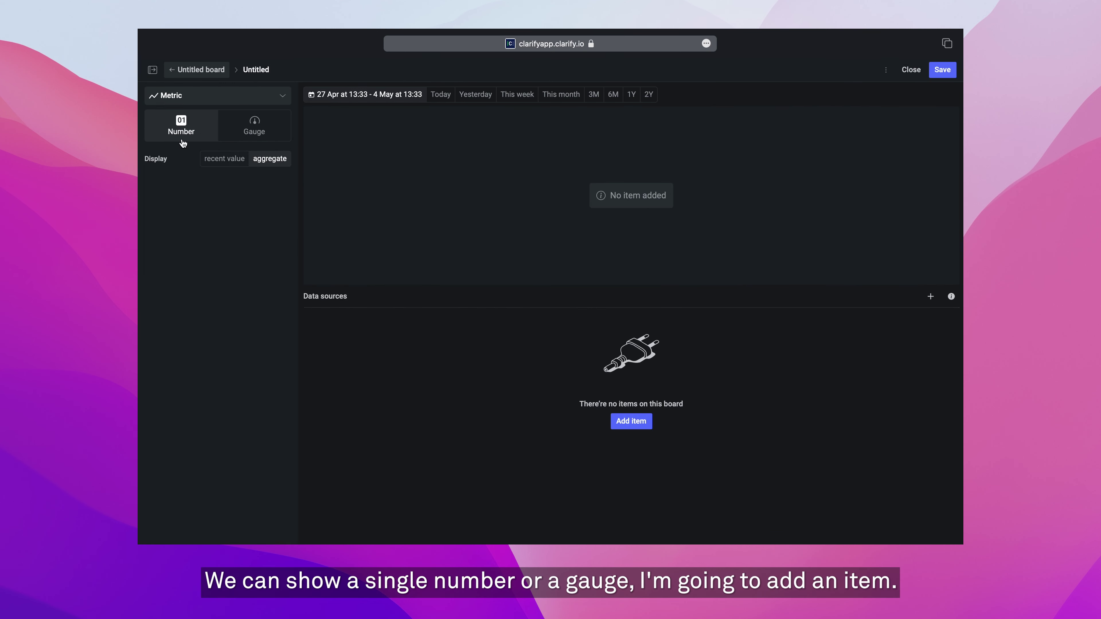
- Filter the items available for the metric by the name "temp" and widen the UNS location column
left_click(631, 421)
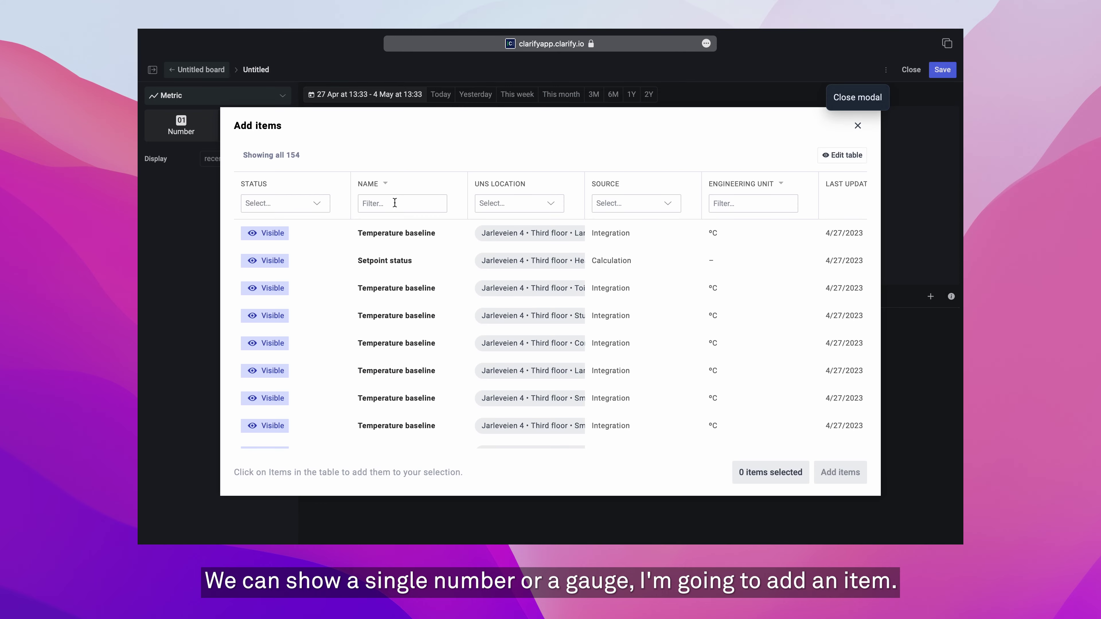
left_click(394, 203)
type("temp")
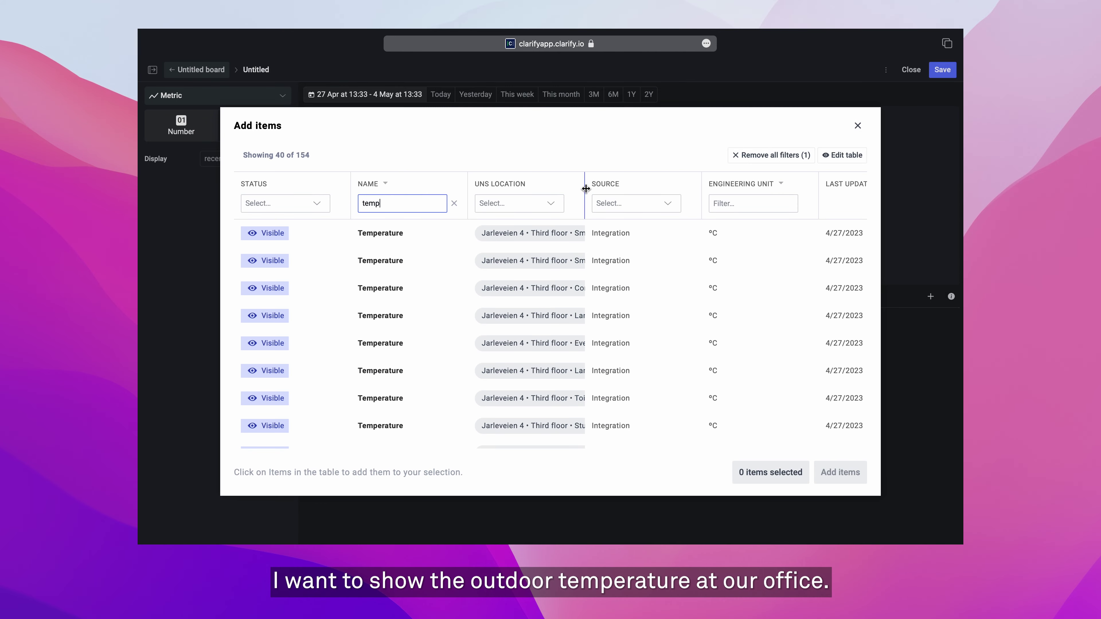
left_click_drag(586, 189, 777, 188)
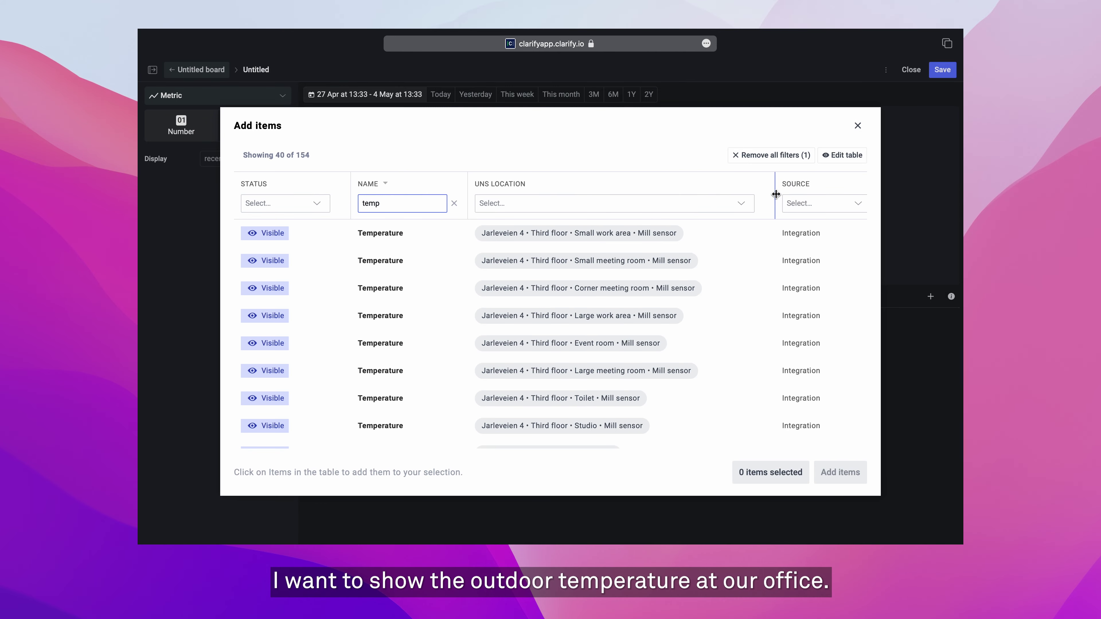
left_click(536, 206)
left_click(489, 280)
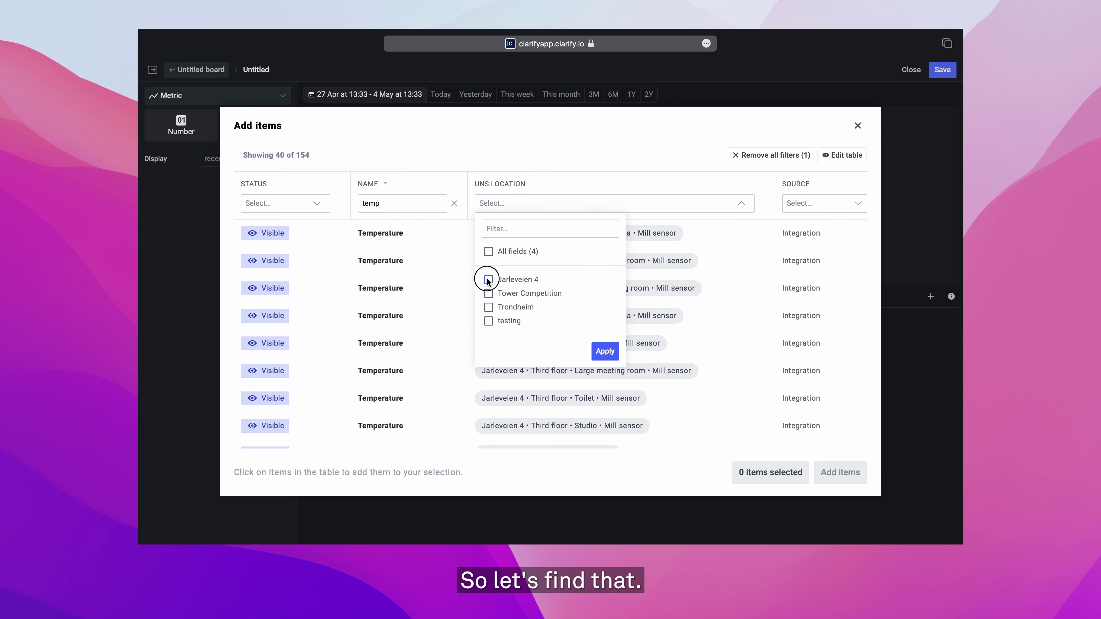
left_click(502, 307)
left_click(516, 335)
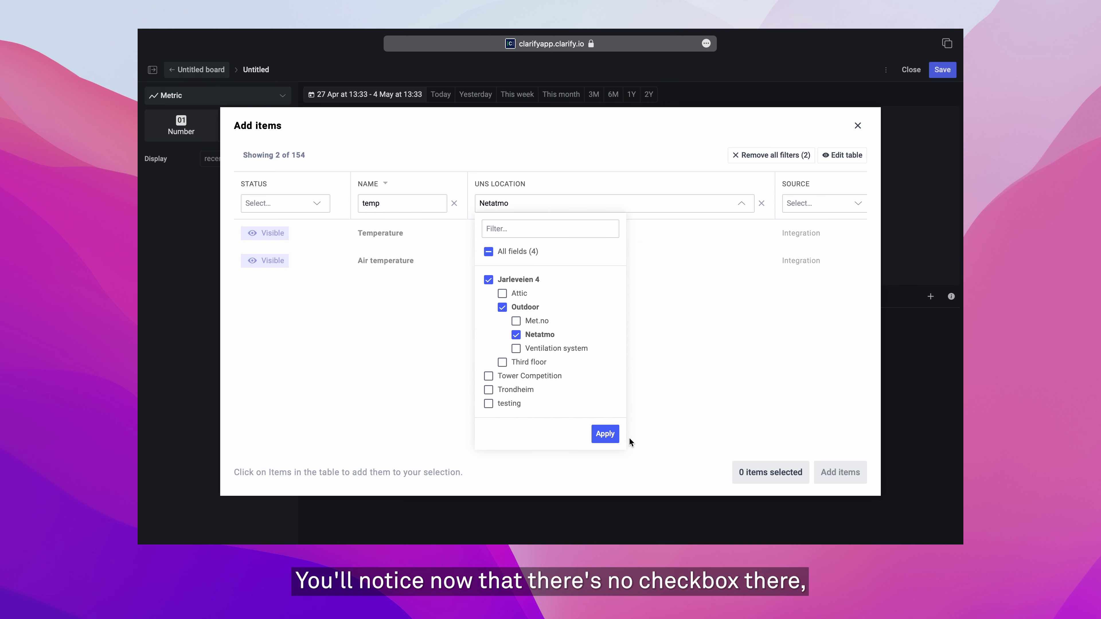
left_click(605, 434)
left_click(451, 242)
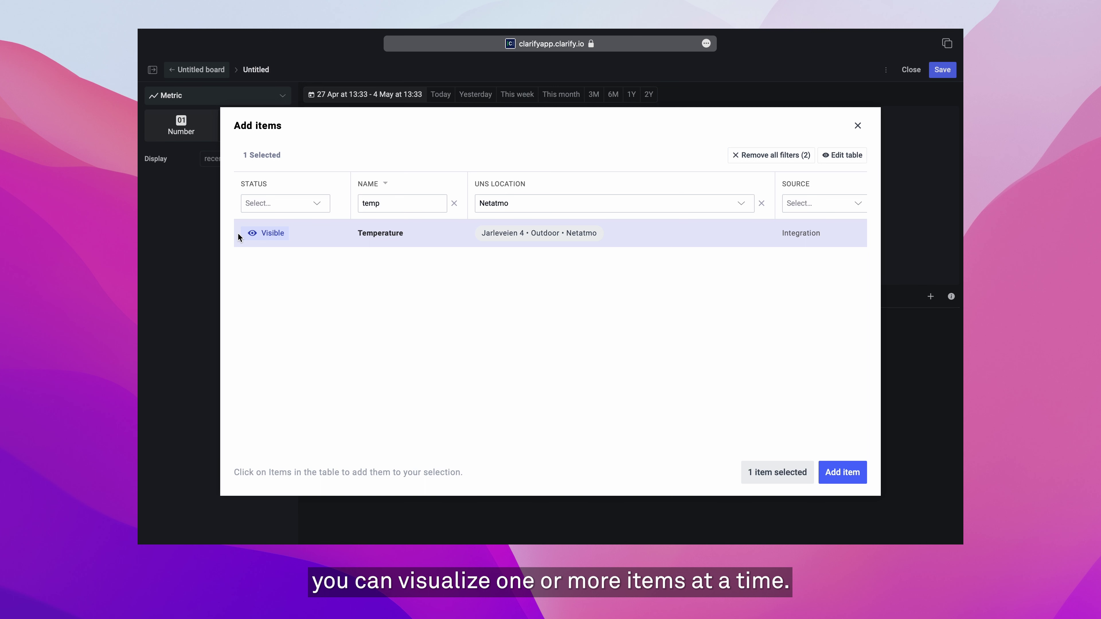
left_click(844, 473)
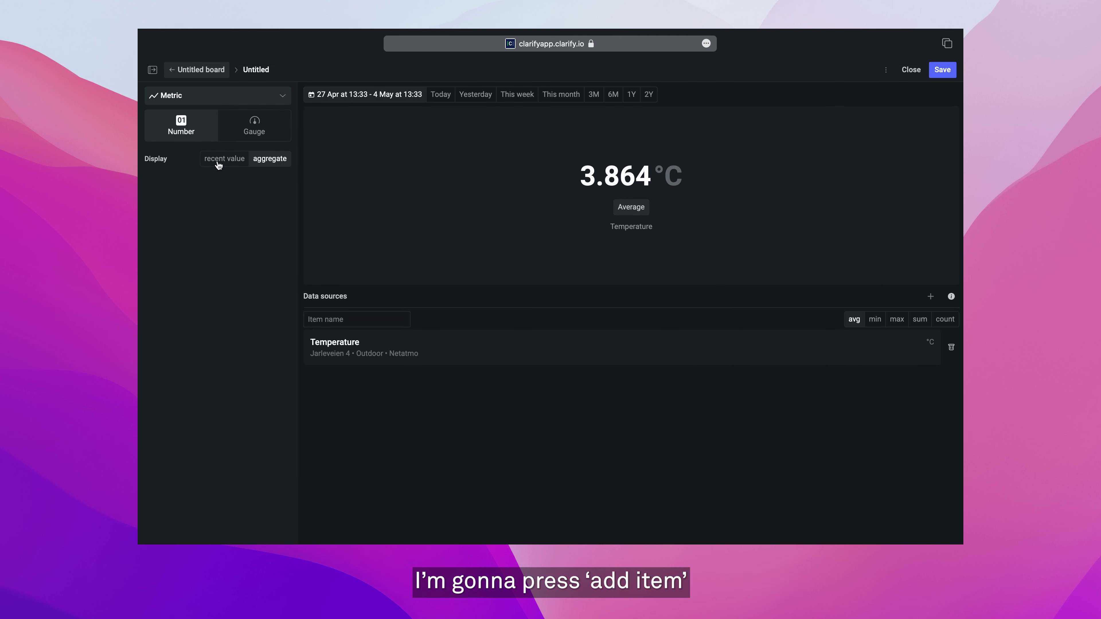
- Set the number metric to display the recent value instead of an aggregate
left_click(227, 166)
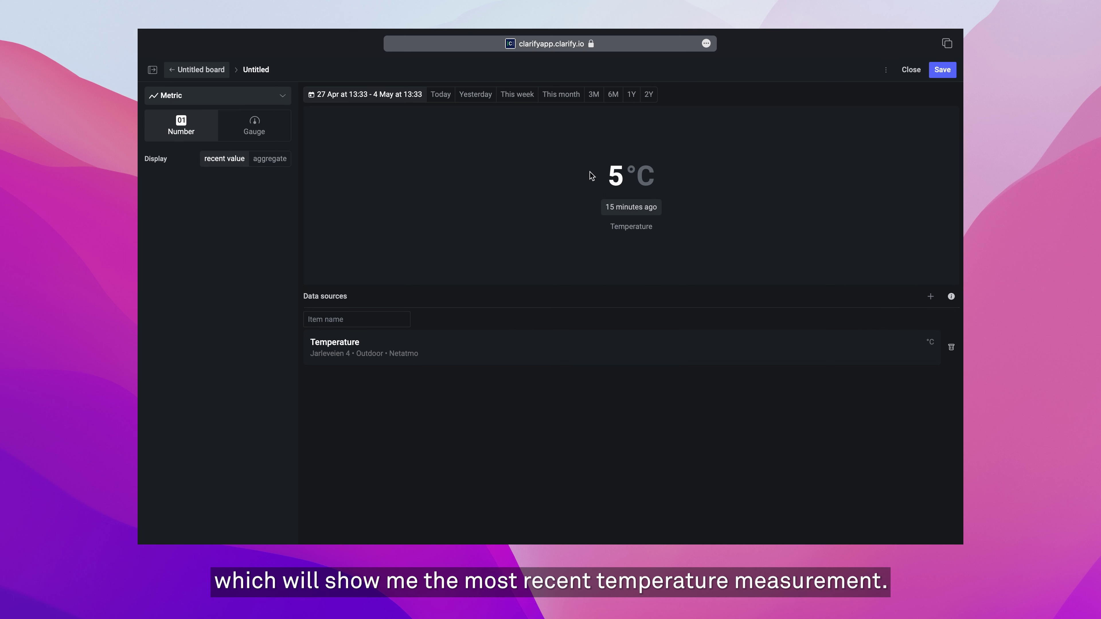
left_click_drag(592, 175, 664, 173)
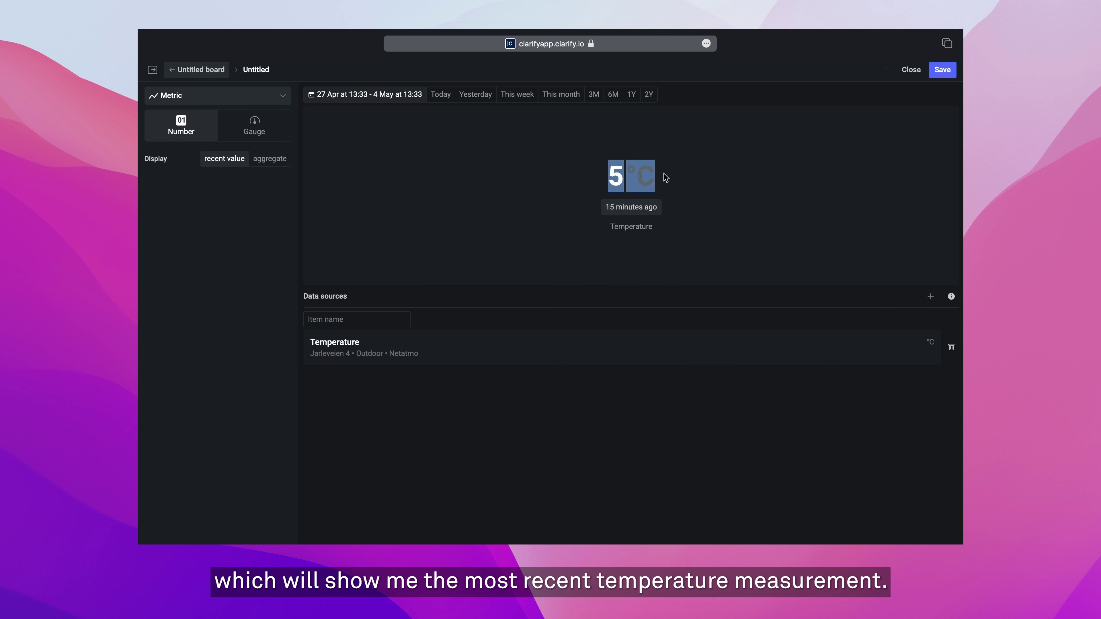
left_click(633, 222)
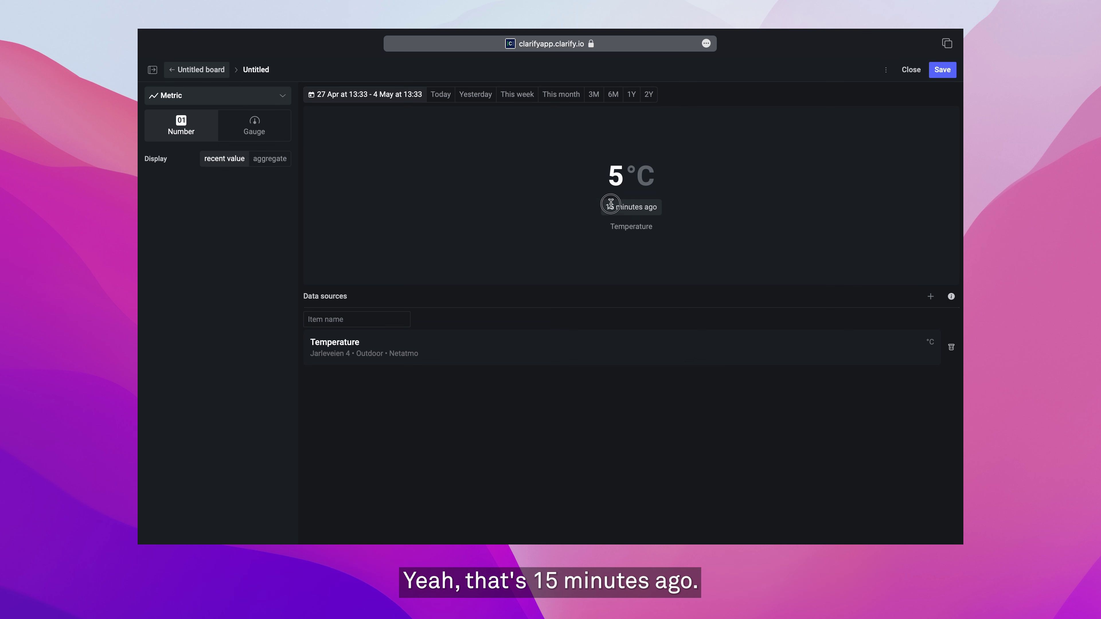
- Name the metric visualization "Outdoor", then save and close it to return to the board
left_click(256, 69)
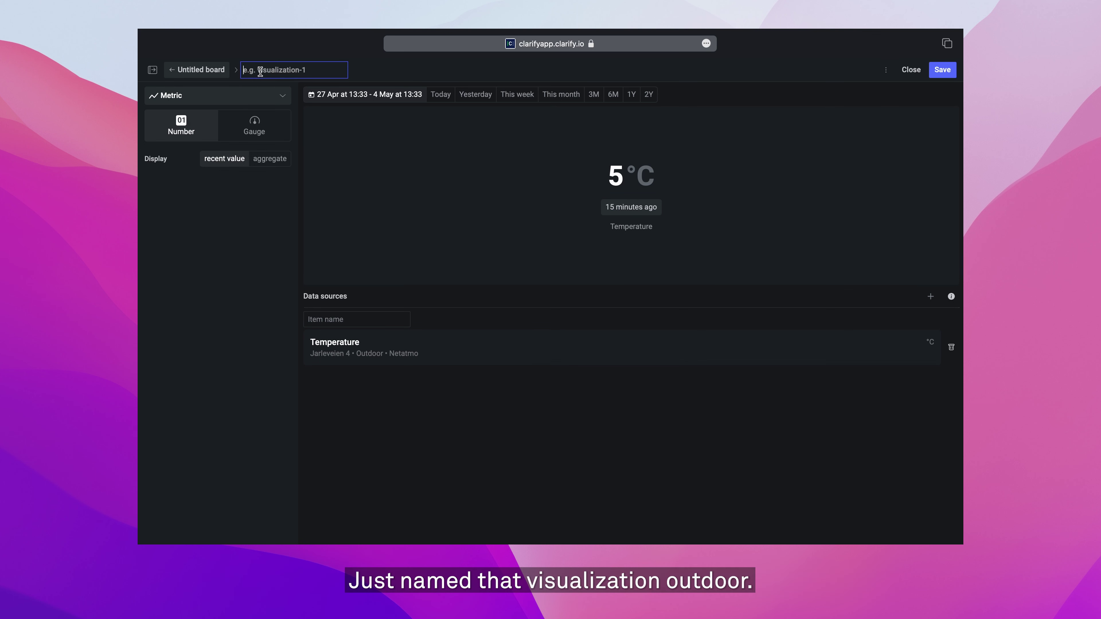
type("Outdoor")
key("Return")
left_click(941, 70)
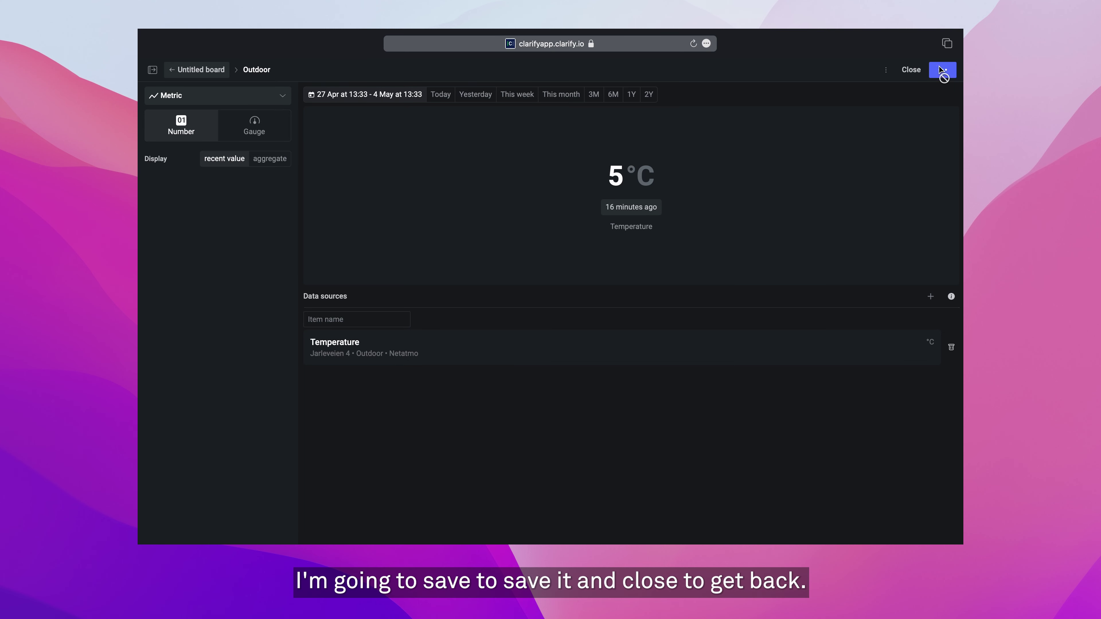
left_click(912, 69)
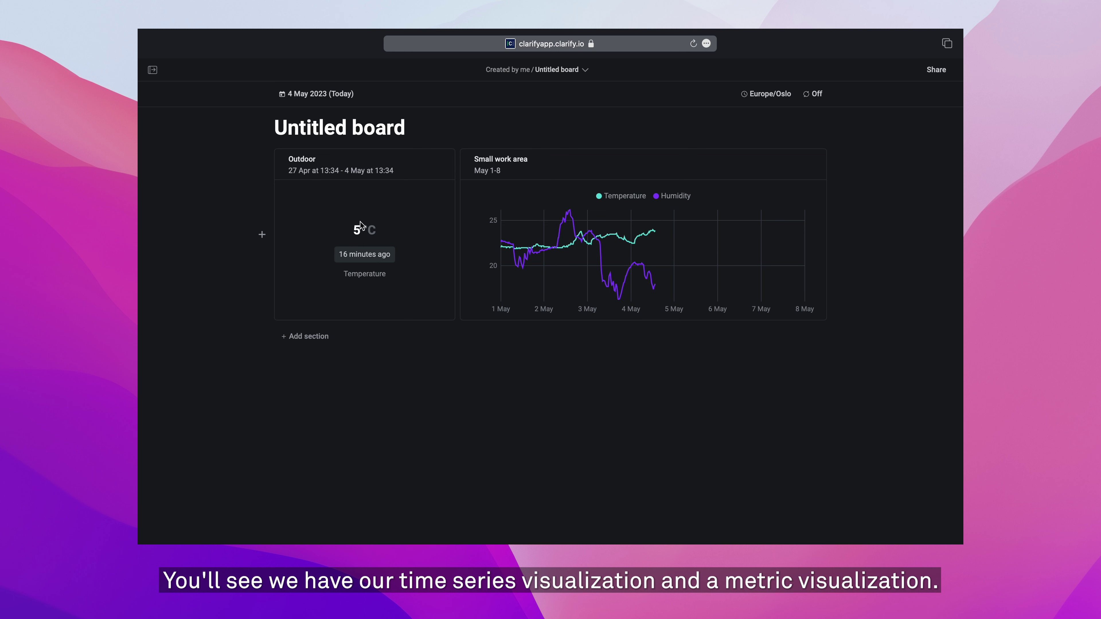
- Add a new section with a time series visualization below the existing blocks and make it a bar chart
left_click(302, 339)
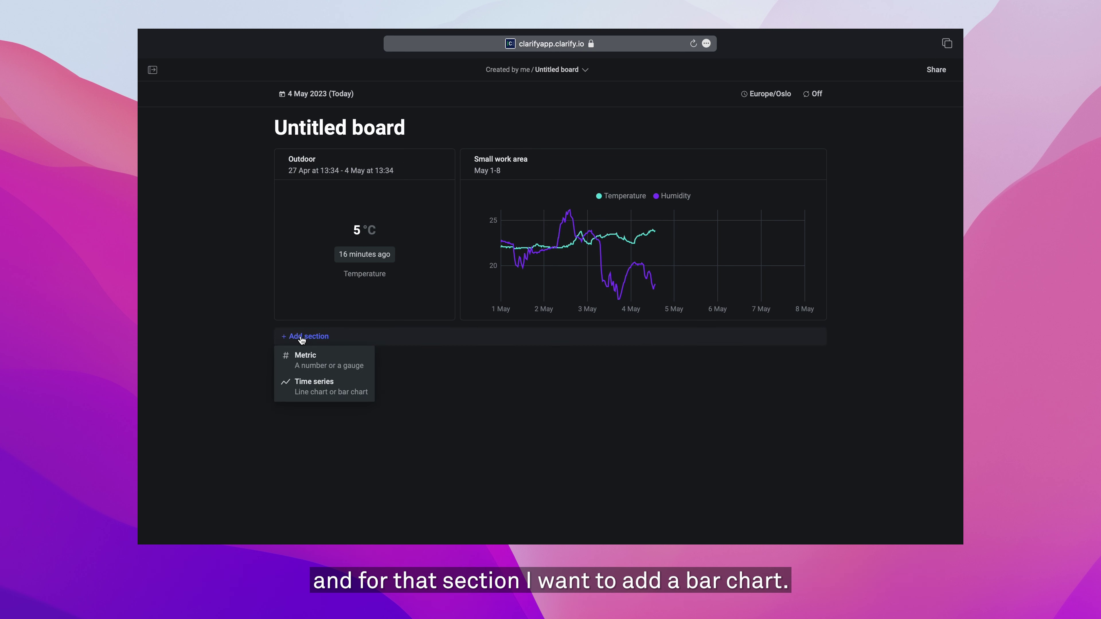
left_click(320, 386)
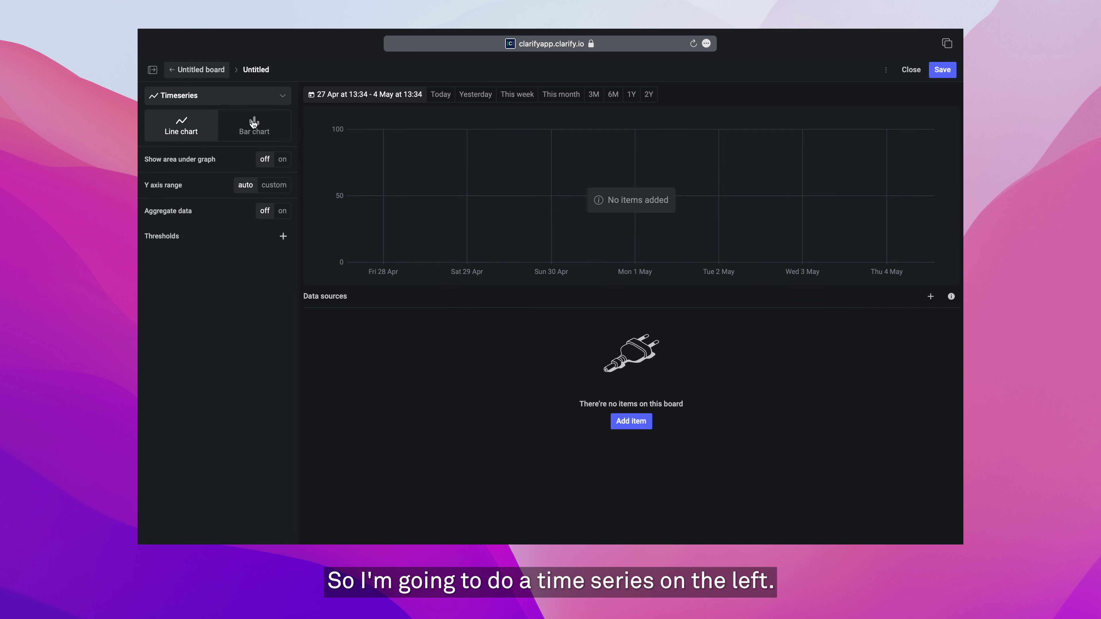
left_click(260, 125)
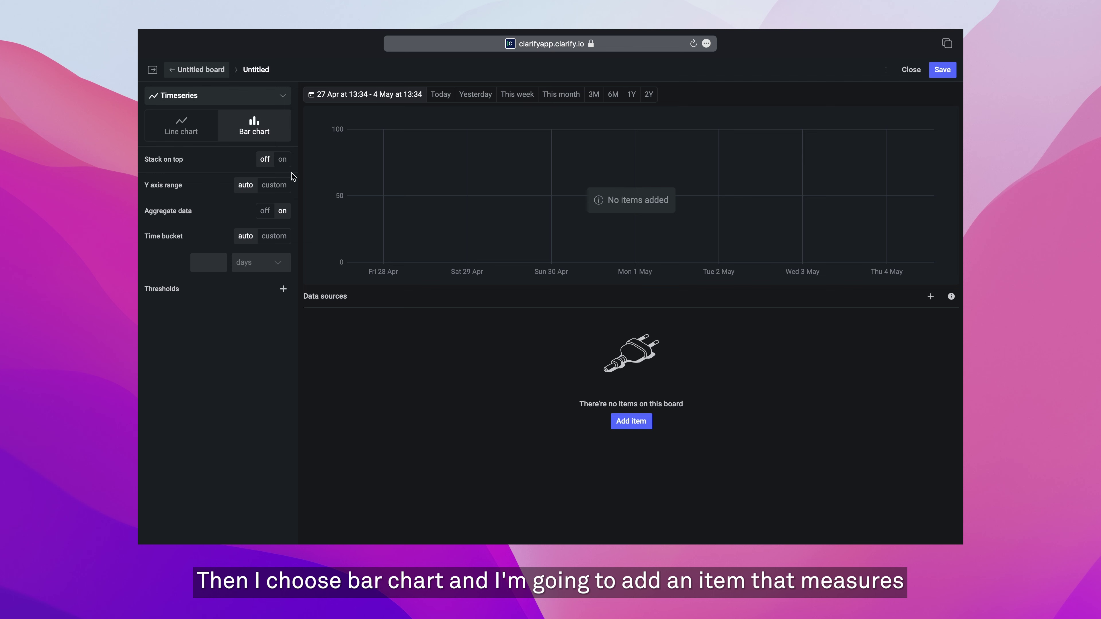
- Filter the available items by the name "power" and add the third floor's Daily power item to the bar chart
left_click(620, 421)
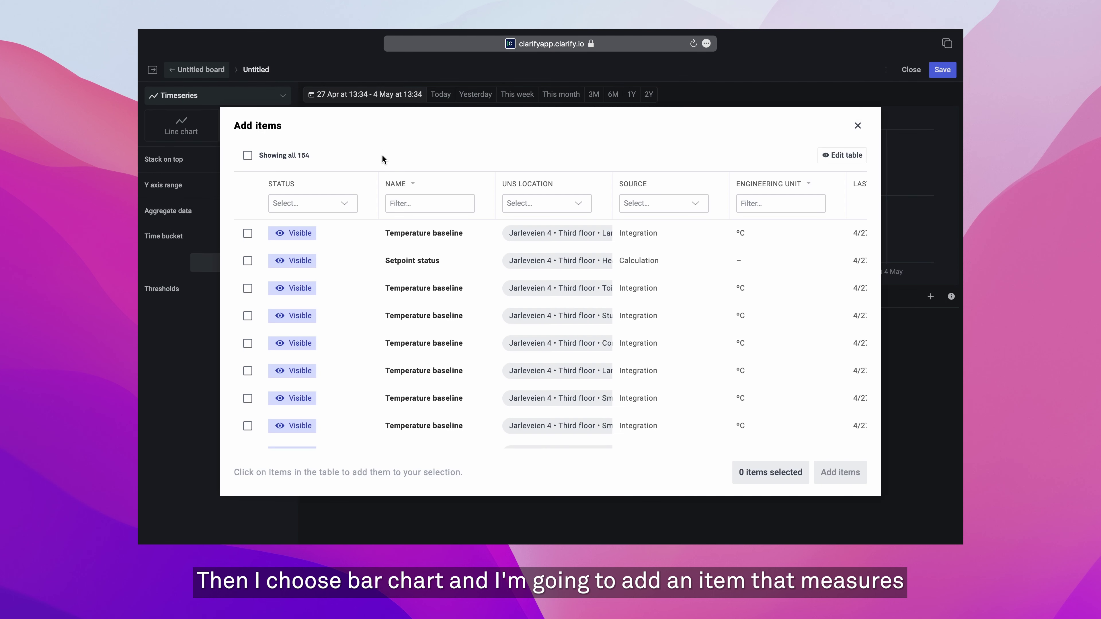
left_click(421, 208)
type("power")
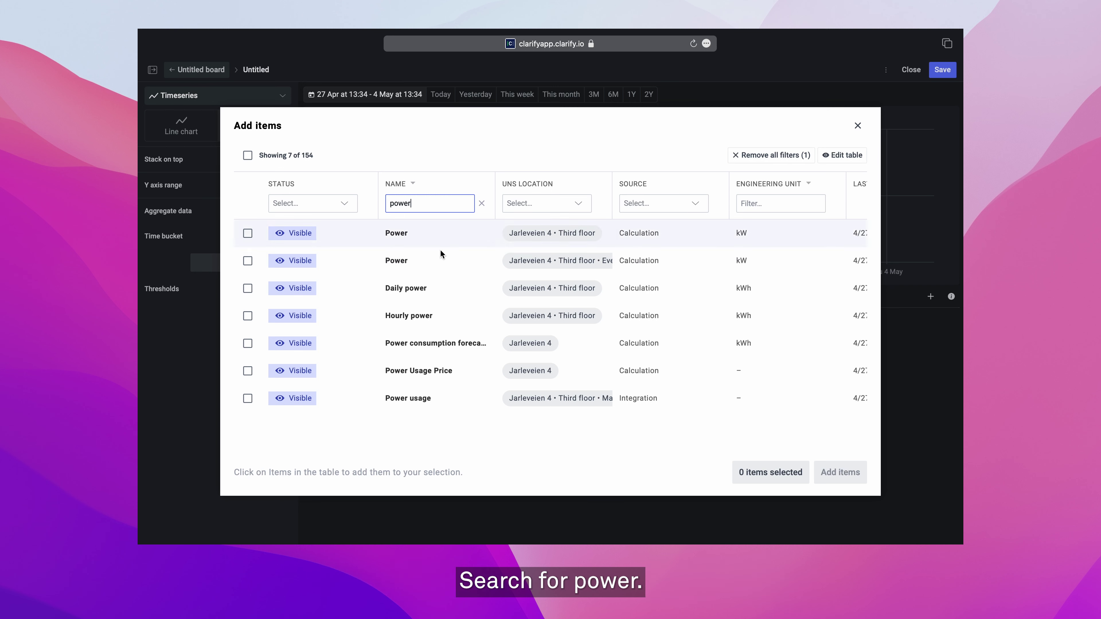
left_click(415, 288)
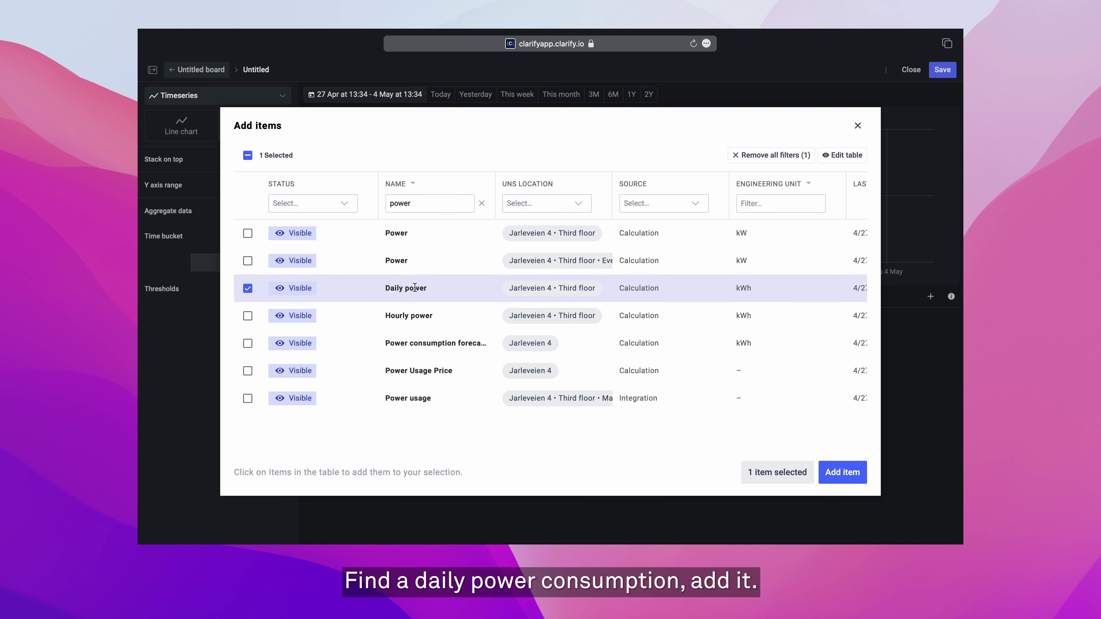
left_click(844, 473)
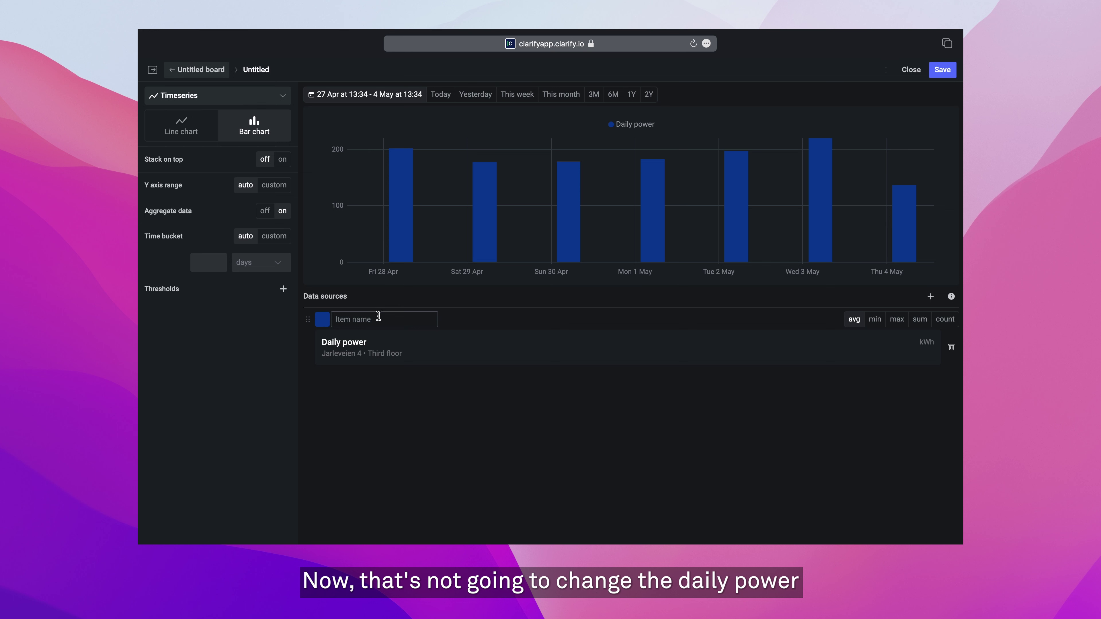
- Set the Daily power bar chart to a custom time bucket of 1 day and its time range to This week
left_click_drag(321, 343, 372, 339)
left_click(373, 341)
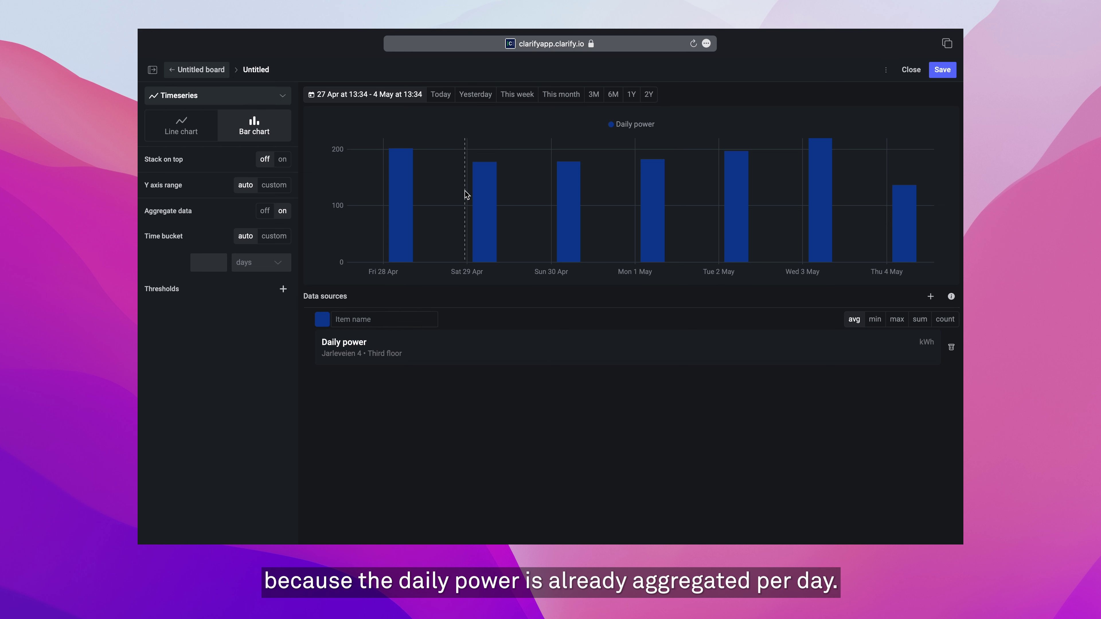
left_click(274, 236)
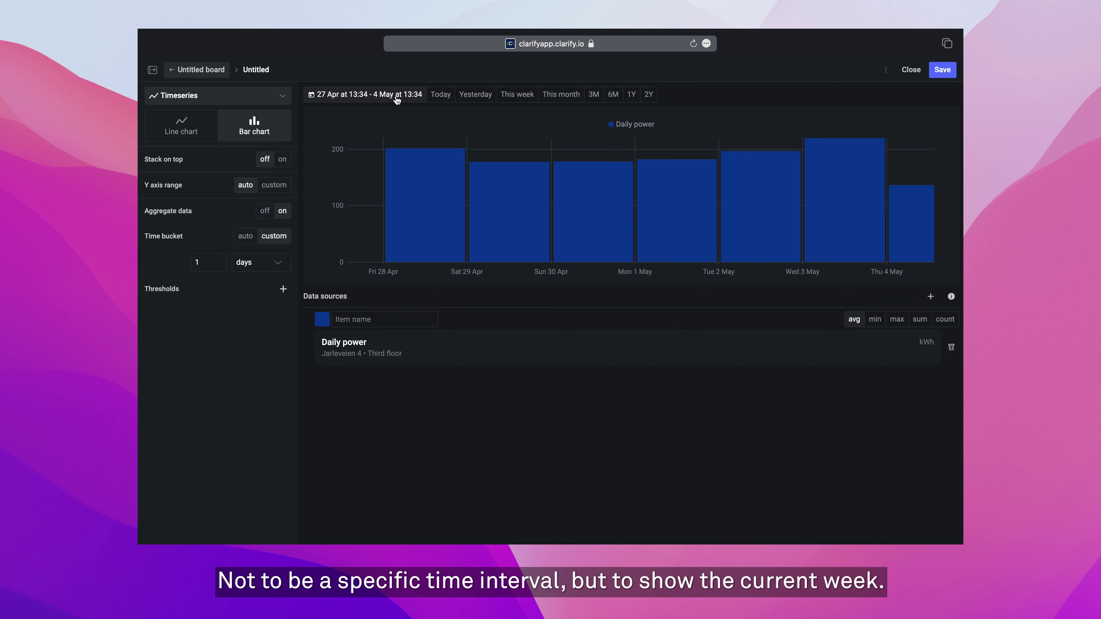
left_click(523, 99)
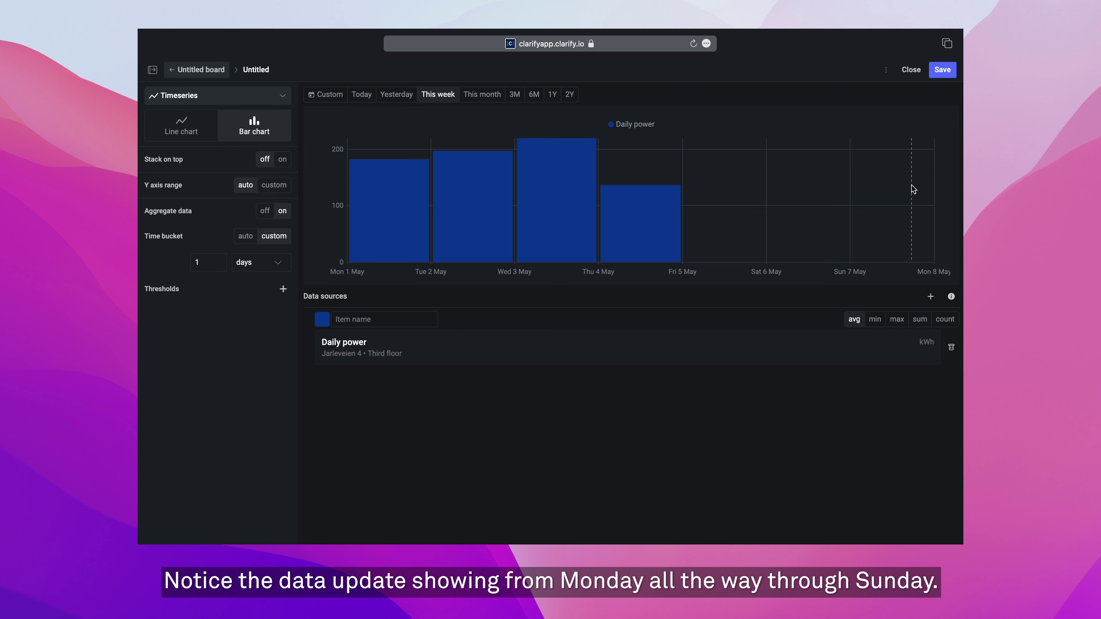
- Name the visualization "Daily power consumption" and its Daily power item "Office", then save and close it
left_click(263, 77)
type("Daily power consumption")
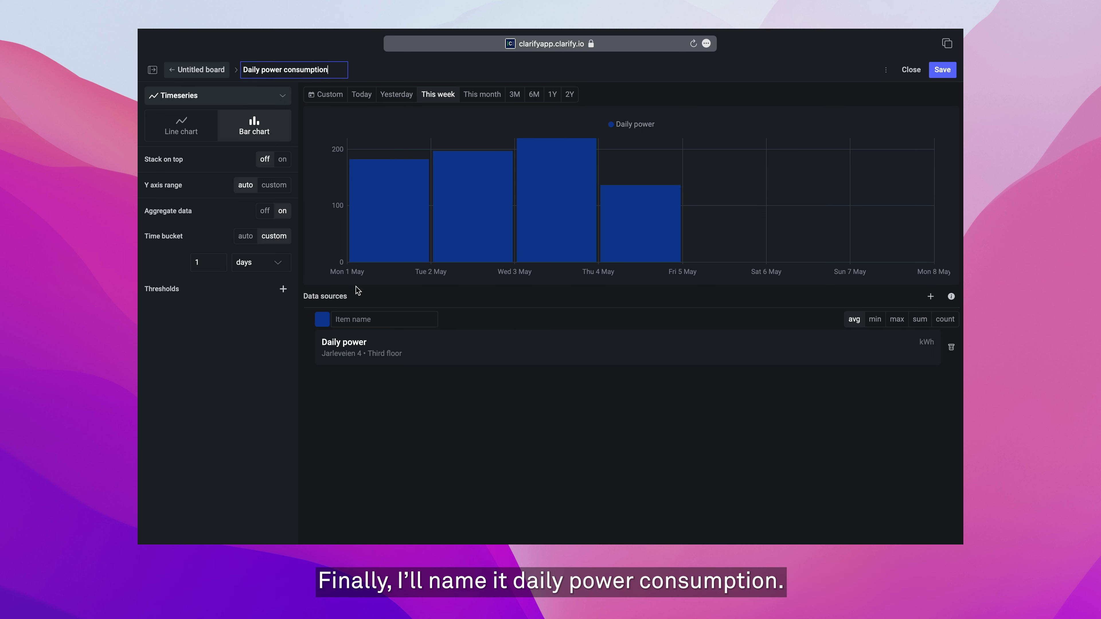
key("Return")
left_click(355, 320)
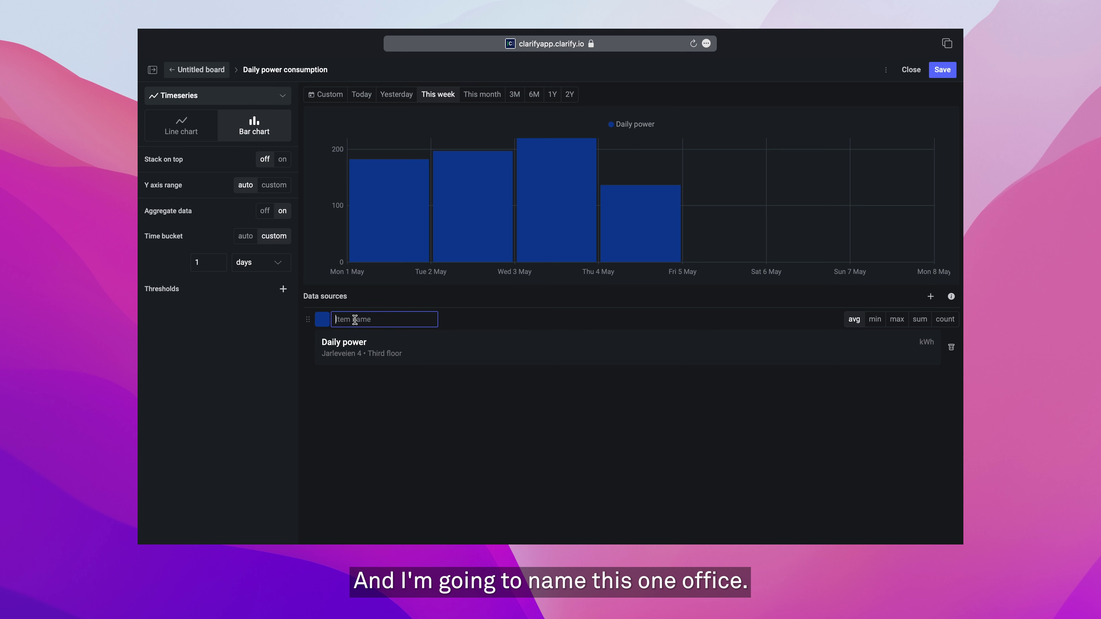
type("Office")
left_click(942, 70)
left_click(912, 70)
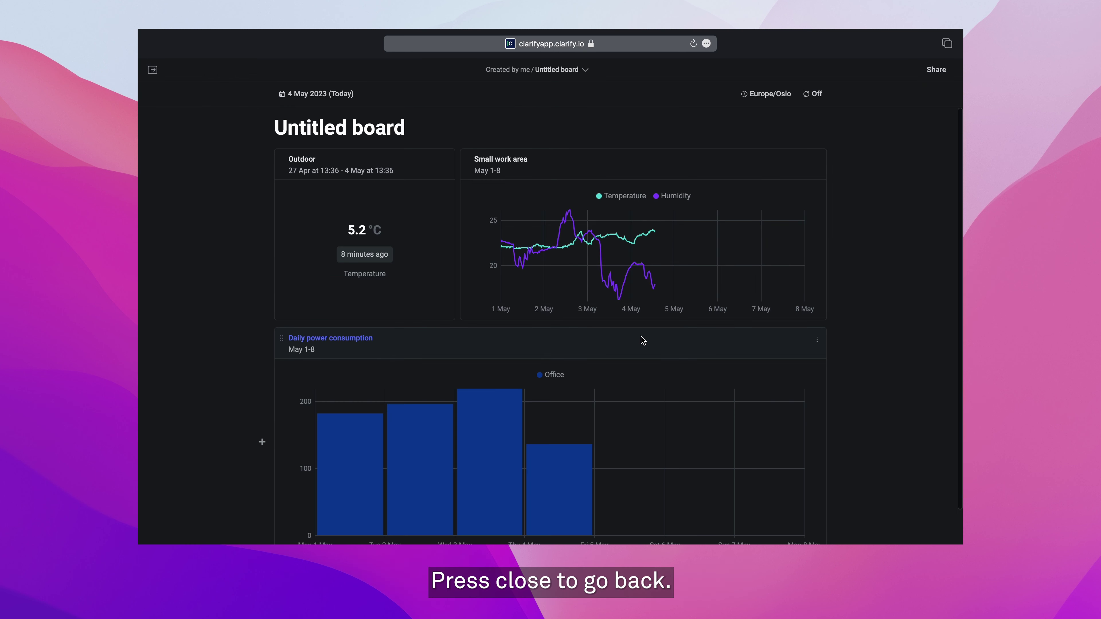
- Move the Outdoor block to the right side of the Small work area chart and expand it one size
scroll(643, 340, "down", 1)
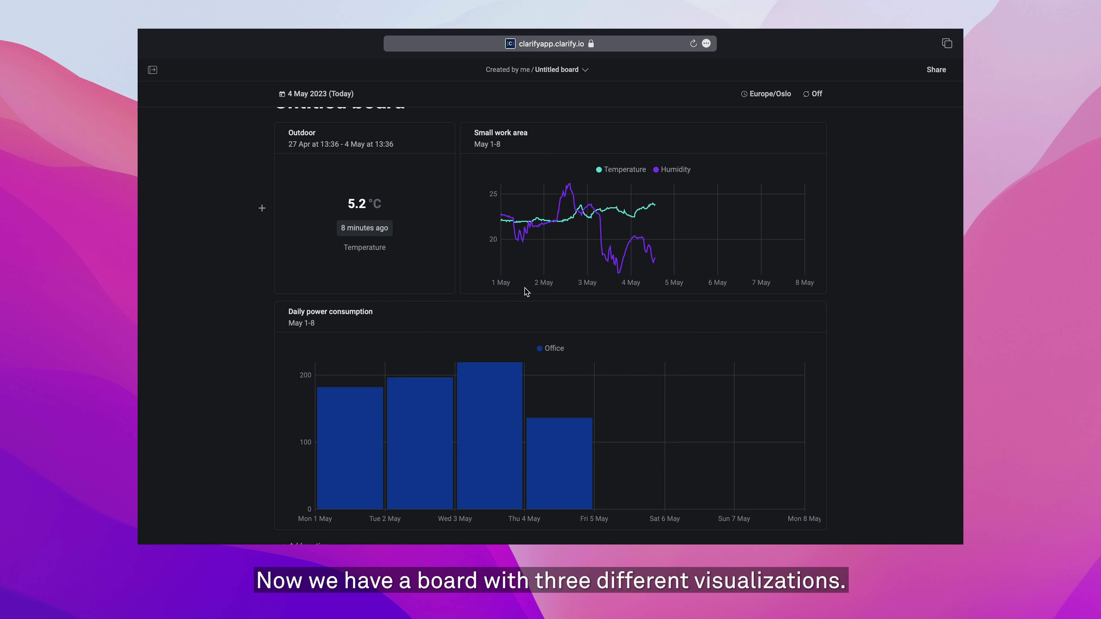
left_click_drag(281, 133, 679, 143)
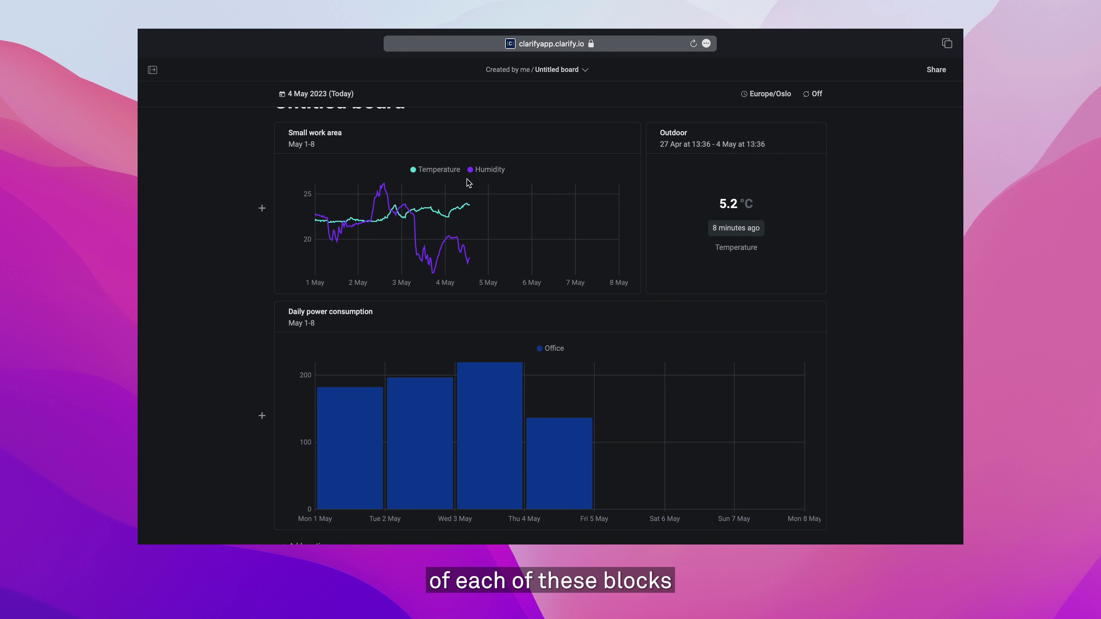
mouse_move(818, 133)
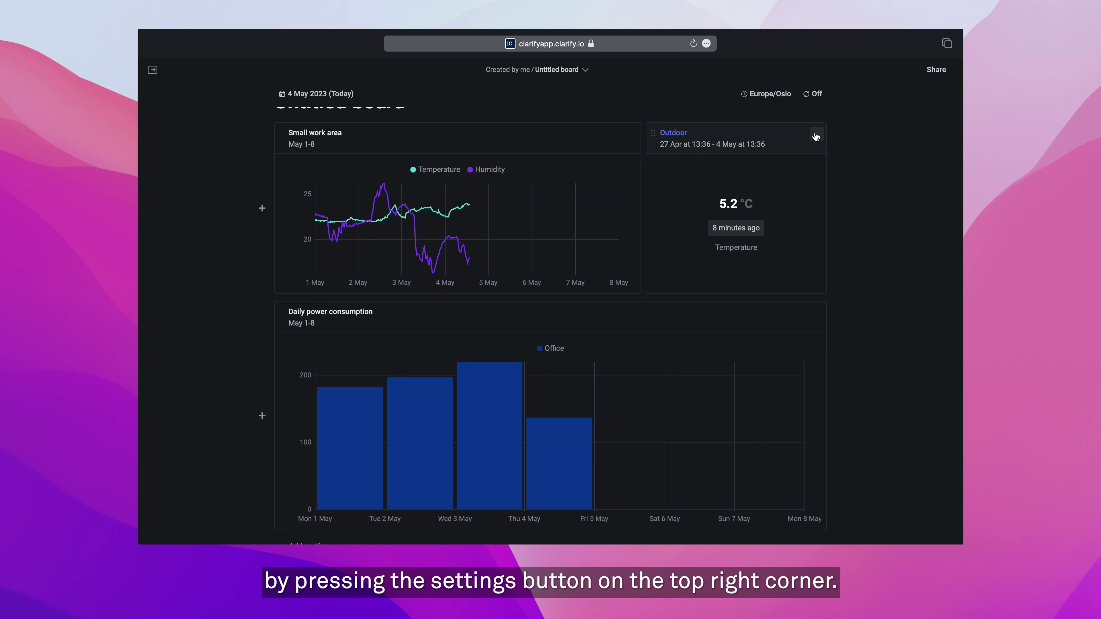
left_click(816, 136)
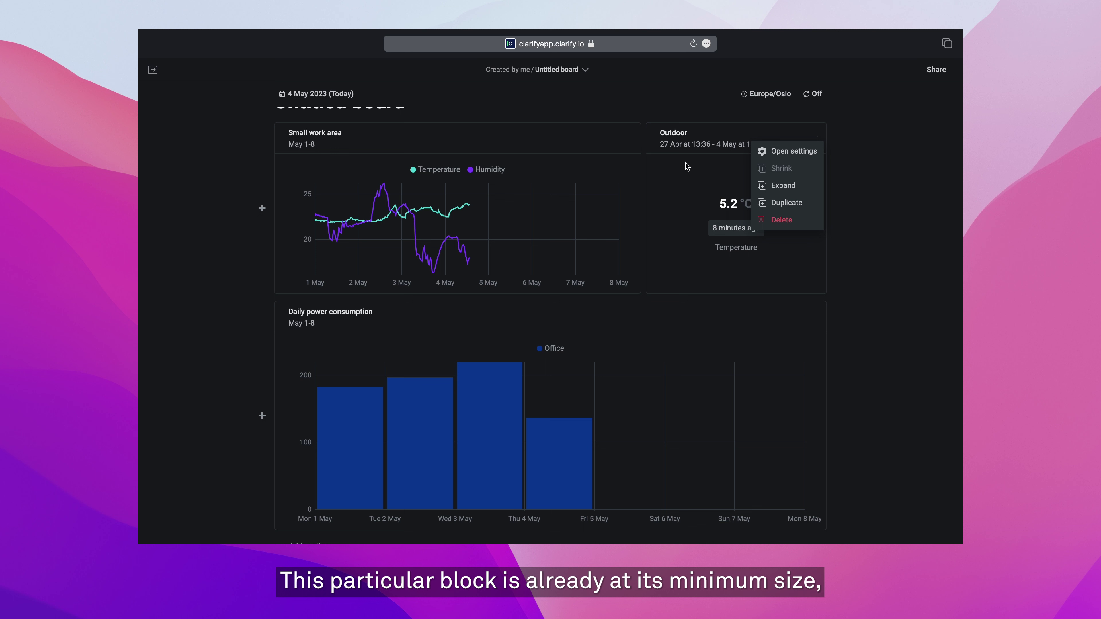
left_click(785, 186)
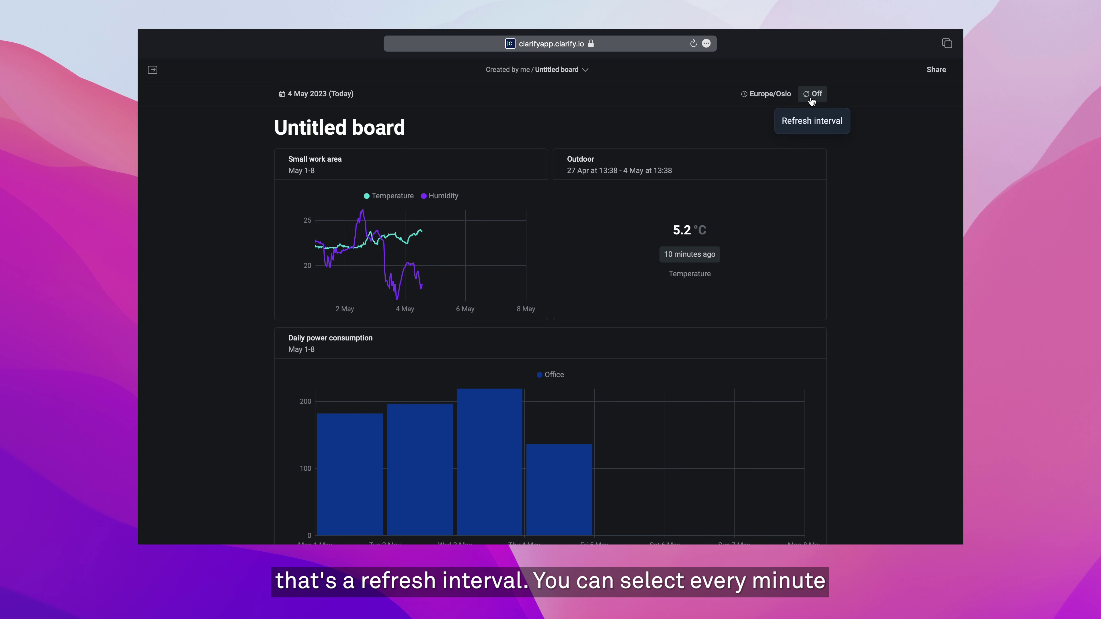
- Open the board's refresh interval options
left_click(812, 97)
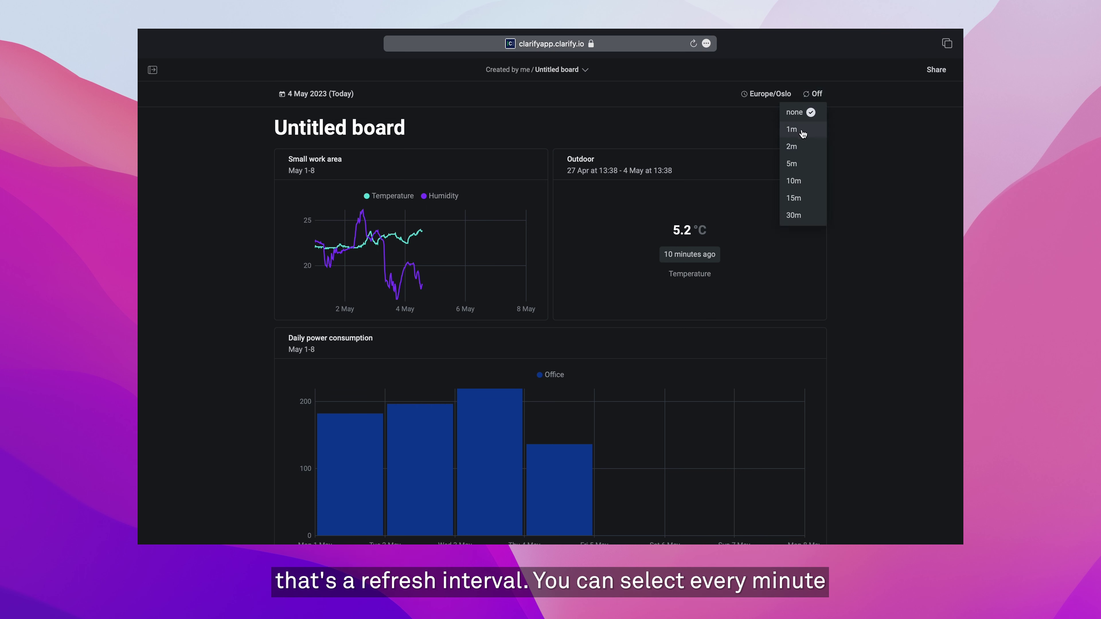